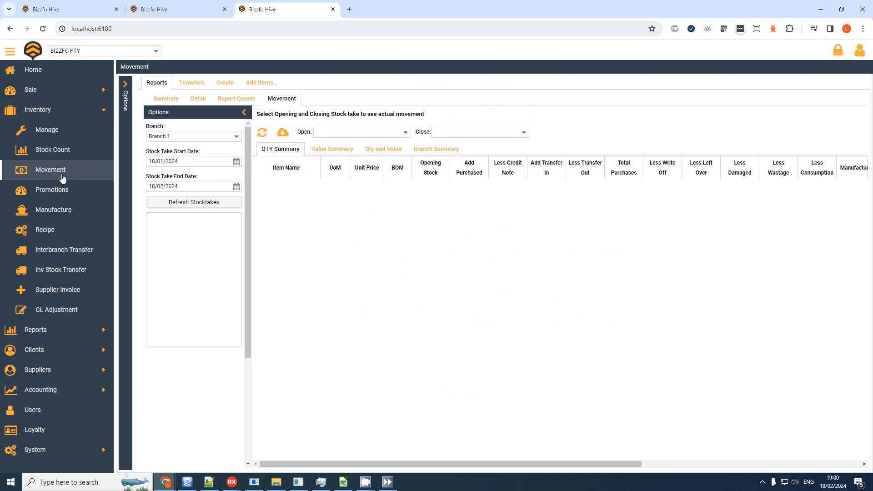
# Open the Stock Count Movement report and display the choices for its opening stock take.
pyautogui.click(63, 152)
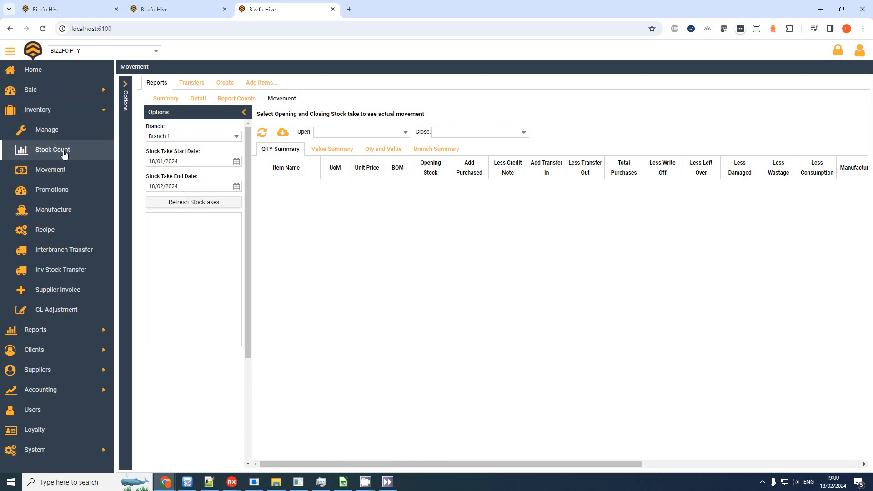
pyautogui.click(276, 98)
pyautogui.click(410, 134)
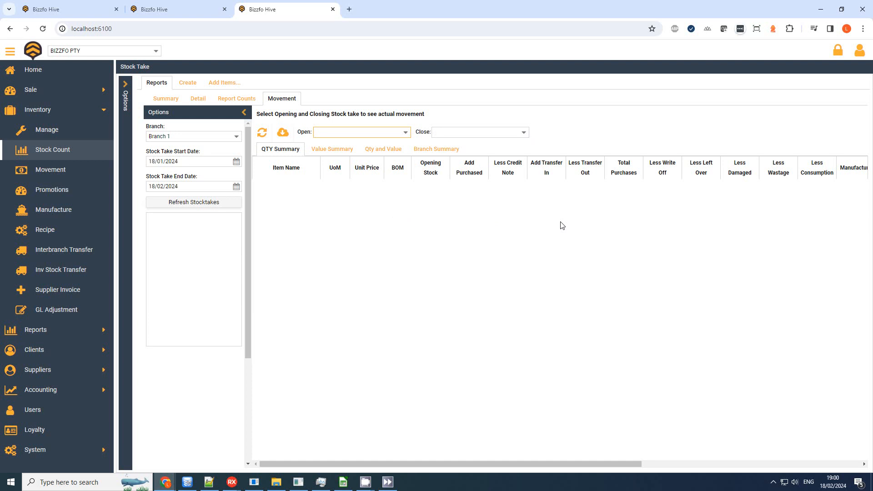
# Switch to the first Bizzfo Hive browser tab and create a new stock take in Stock Count dated 18/02/2024.
pyautogui.click(73, 9)
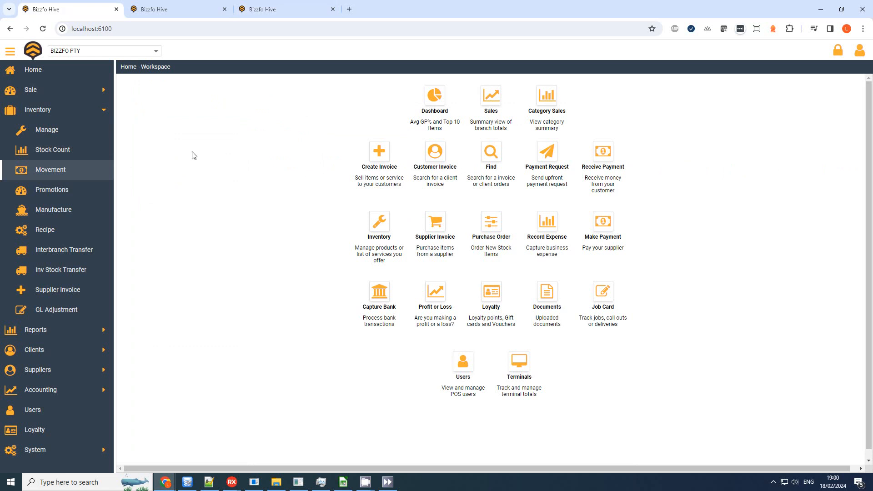
pyautogui.click(60, 155)
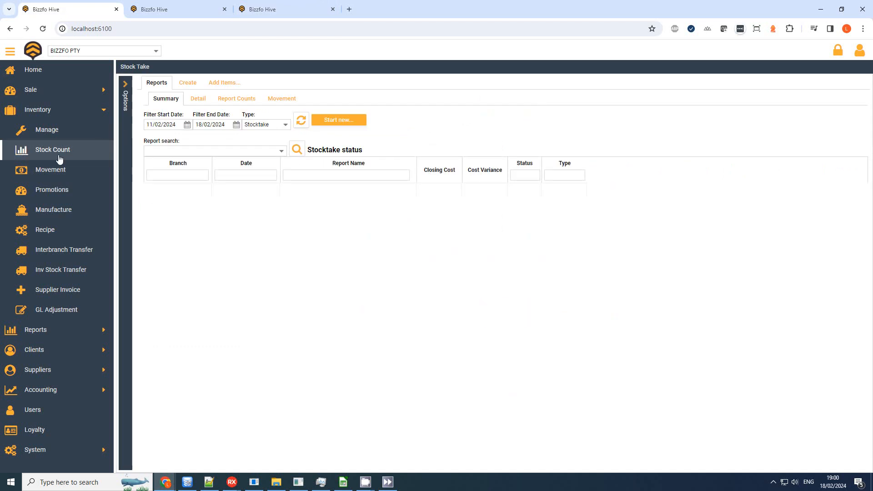
pyautogui.click(337, 121)
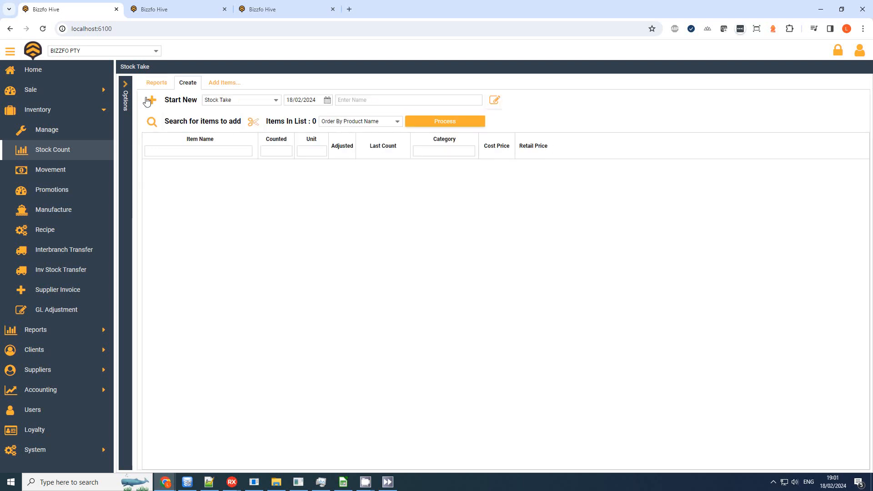
pyautogui.click(154, 106)
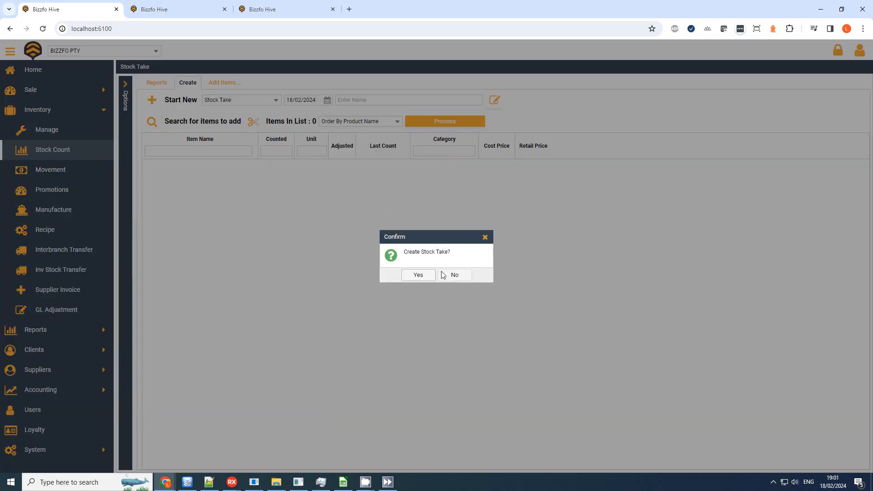
pyautogui.click(414, 276)
# Load Branch 1's inventory items, add all of them to the stock take and return to its count list.
pyautogui.click(151, 144)
pyautogui.click(147, 190)
pyautogui.click(146, 169)
pyautogui.click(167, 101)
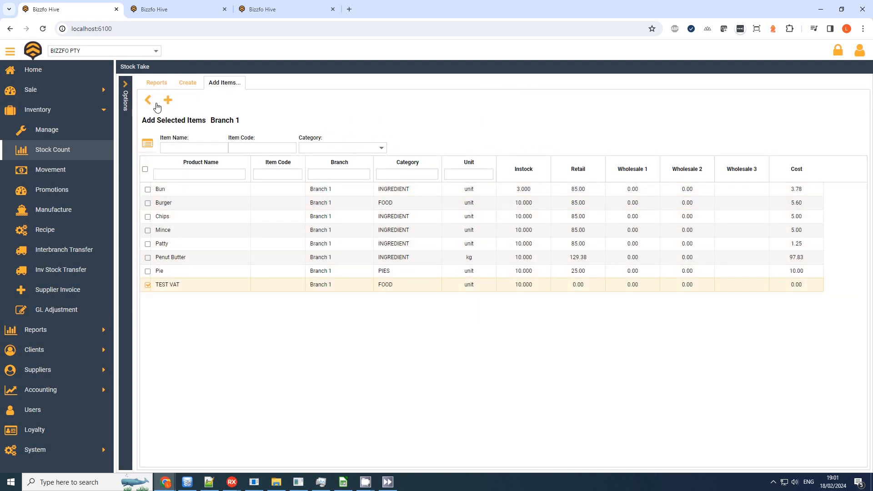
pyautogui.click(148, 101)
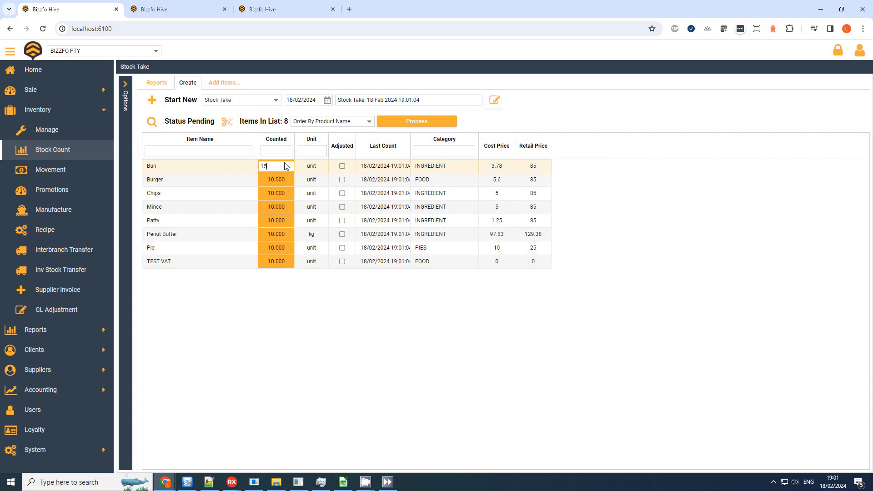
# Set Bun's counted quantity to 15 and process the stock take.
pyautogui.click(425, 123)
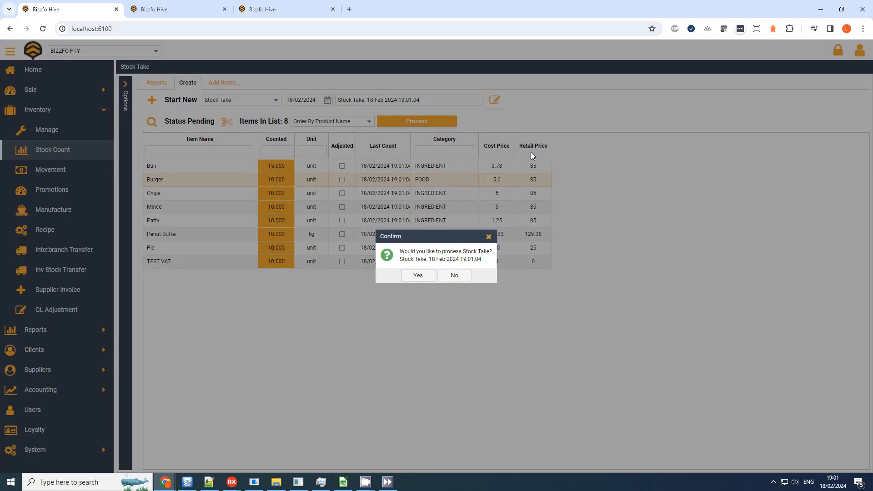
pyautogui.click(418, 275)
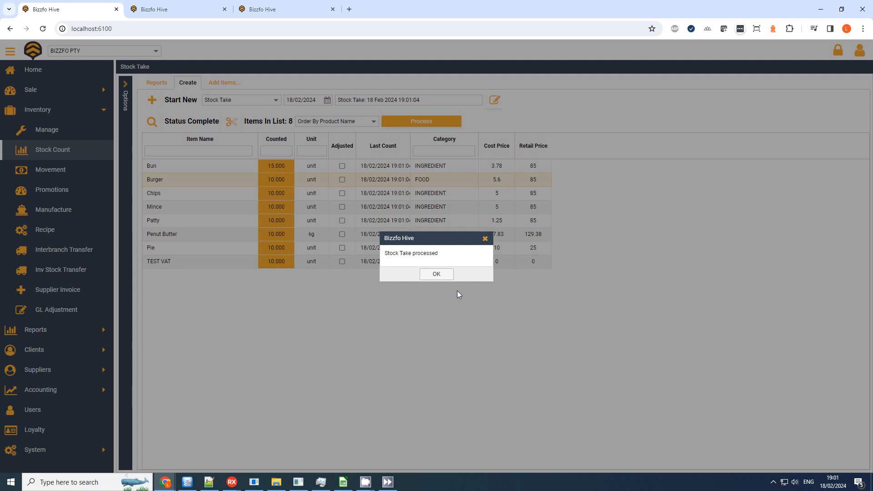
pyautogui.click(441, 278)
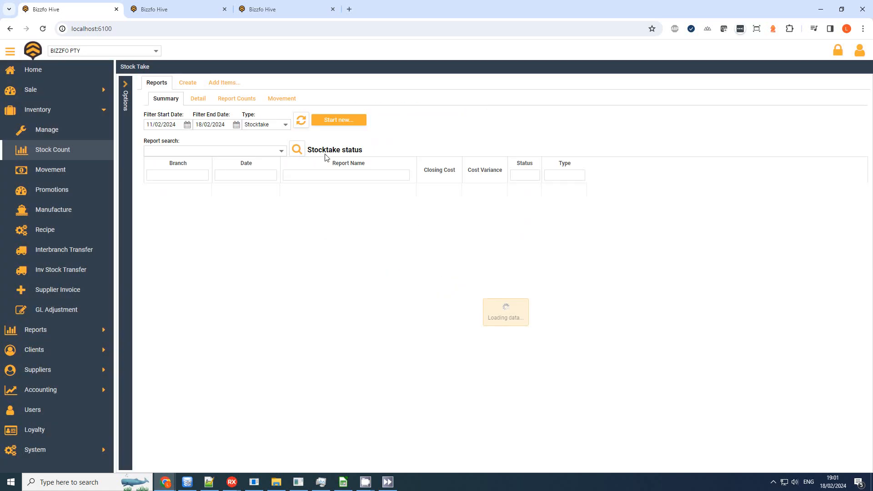
# Open a new TAX Invoice for Branch 1 and select the client.
pyautogui.click(105, 91)
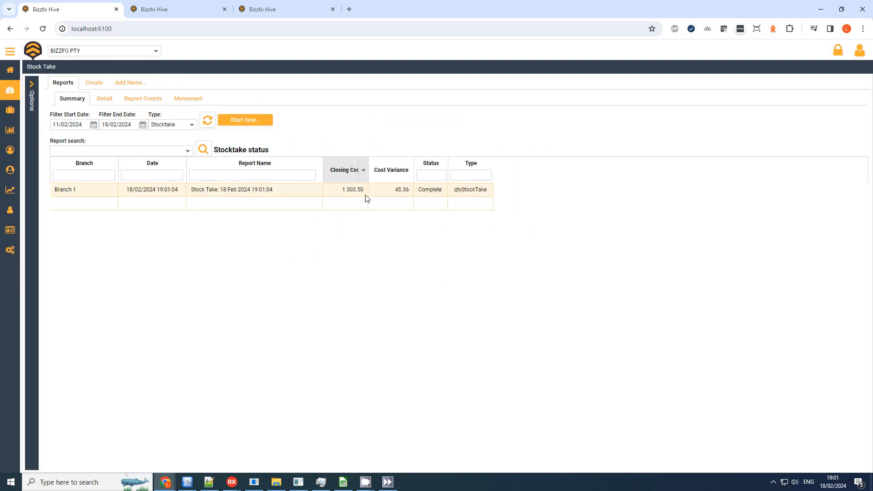
pyautogui.click(85, 121)
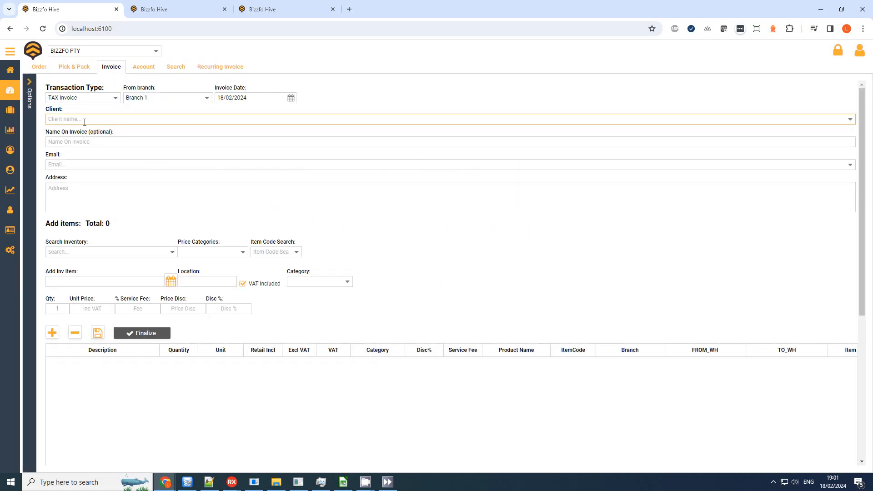
pyautogui.write('lloy')
pyautogui.press('Return')
# Add the inventory item Bun to the invoice with a quantity of 5 at the retail price of 85.
pyautogui.click(144, 253)
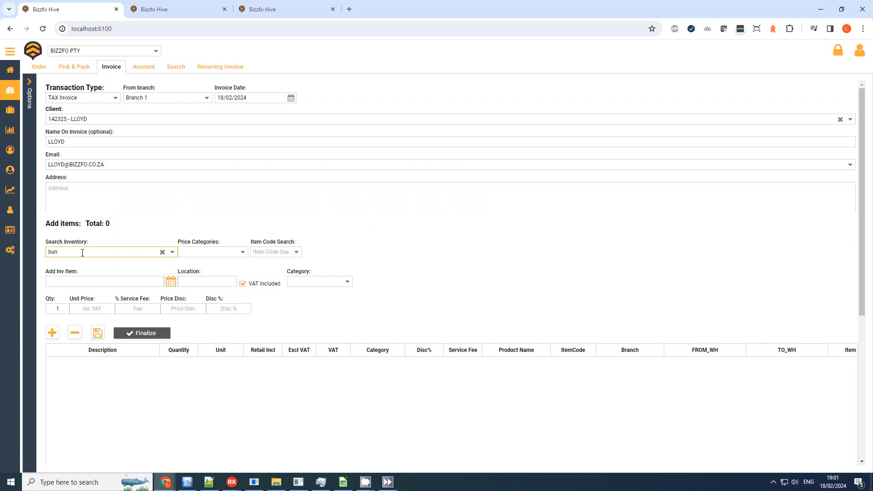
pyautogui.click(68, 259)
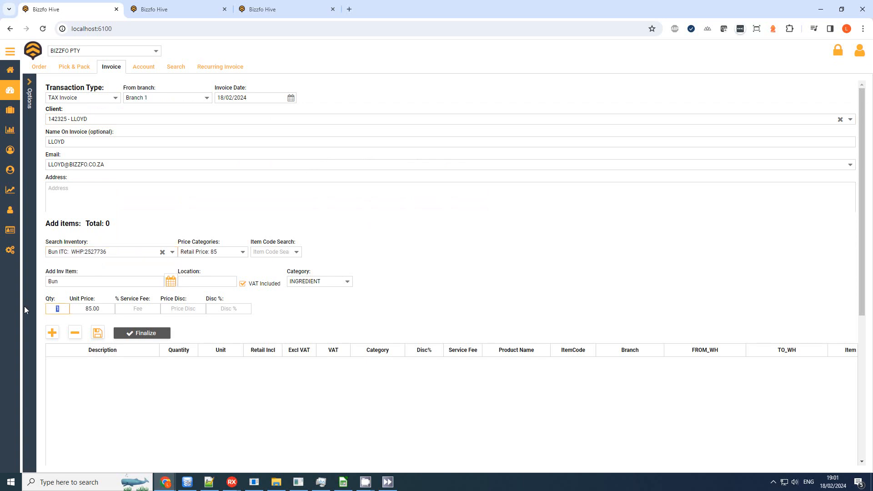
pyautogui.write('5')
pyautogui.click(52, 333)
# Finalize the tax invoice and close its PDF preview.
pyautogui.click(142, 333)
pyautogui.click(418, 275)
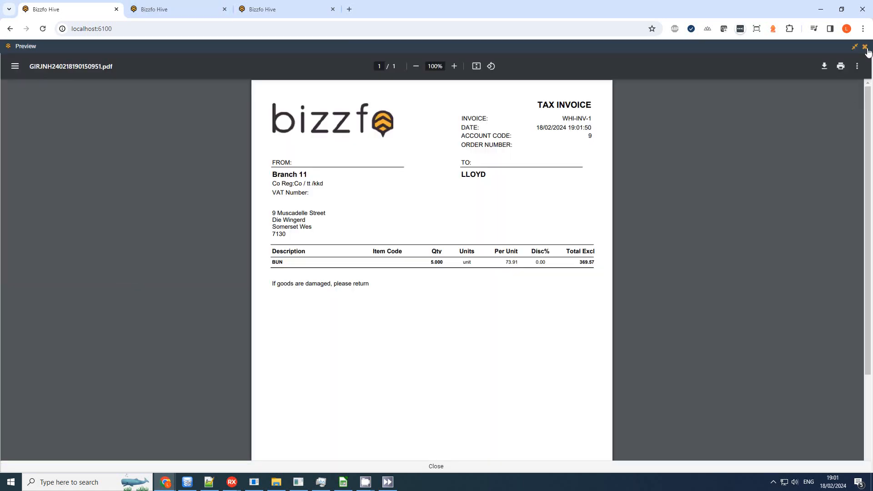
pyautogui.click(866, 47)
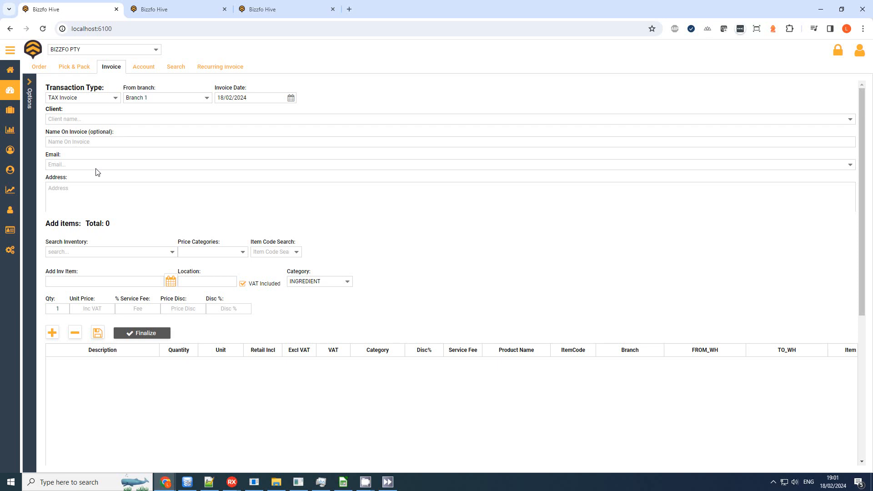
# Open Interbranch Transfer in Inventory and bring up the form for a new transfer.
pyautogui.click(11, 52)
pyautogui.click(91, 90)
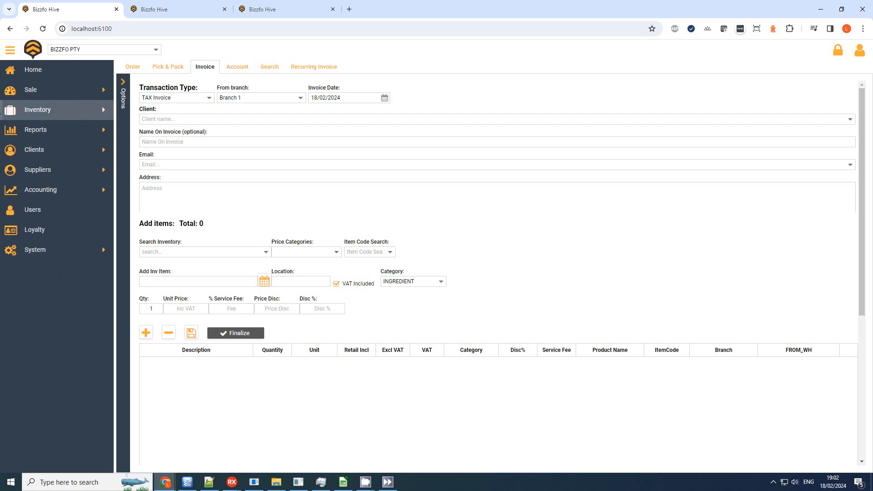
pyautogui.click(108, 112)
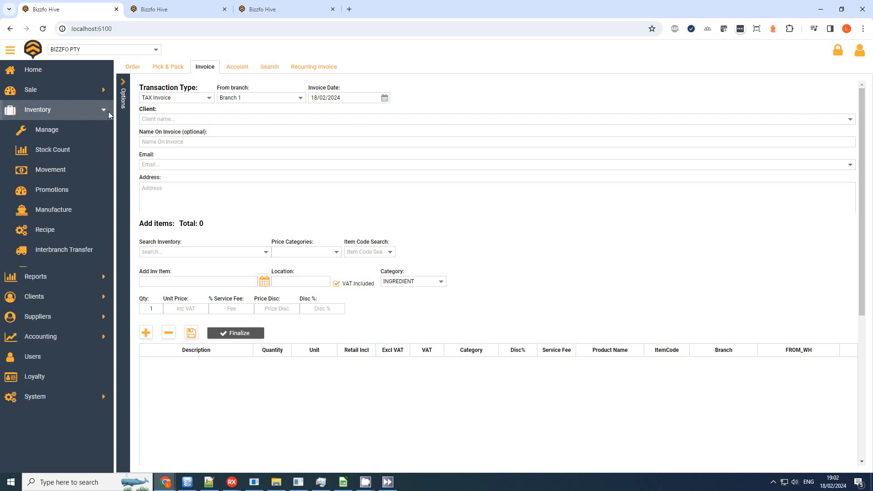
pyautogui.click(57, 255)
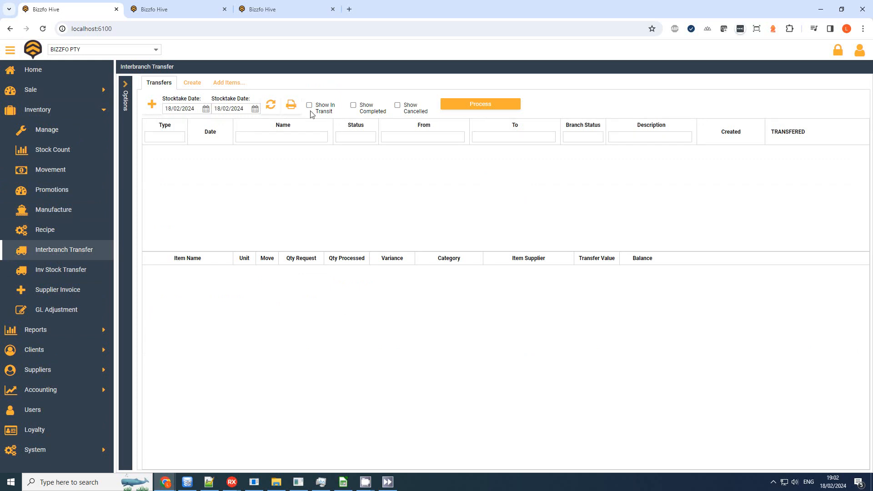
pyautogui.click(157, 109)
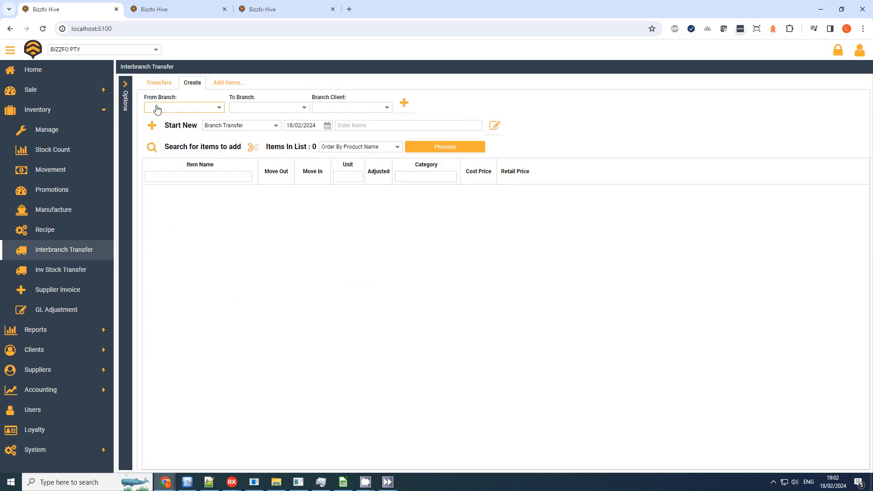
# Create a branch transfer from Branch 1 to Branch 2 dated 18/02/2024.
pyautogui.click(222, 107)
pyautogui.click(194, 117)
pyautogui.click(304, 109)
pyautogui.click(290, 139)
pyautogui.click(152, 127)
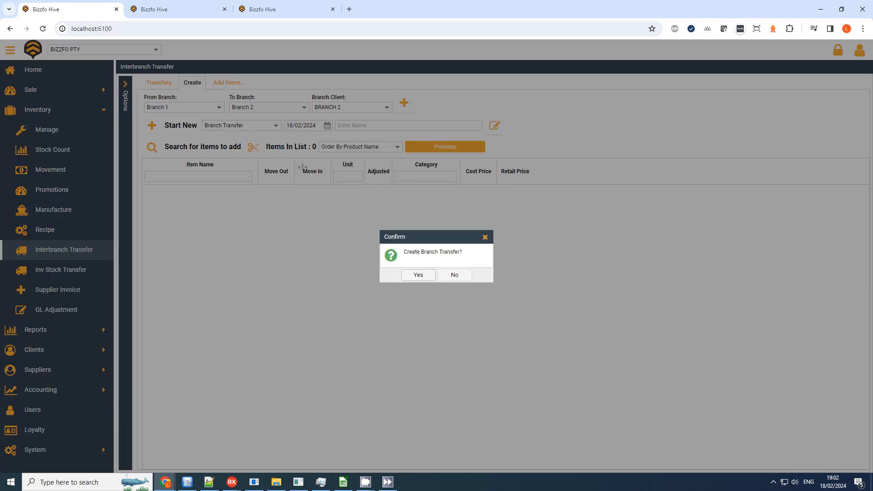
pyautogui.click(429, 274)
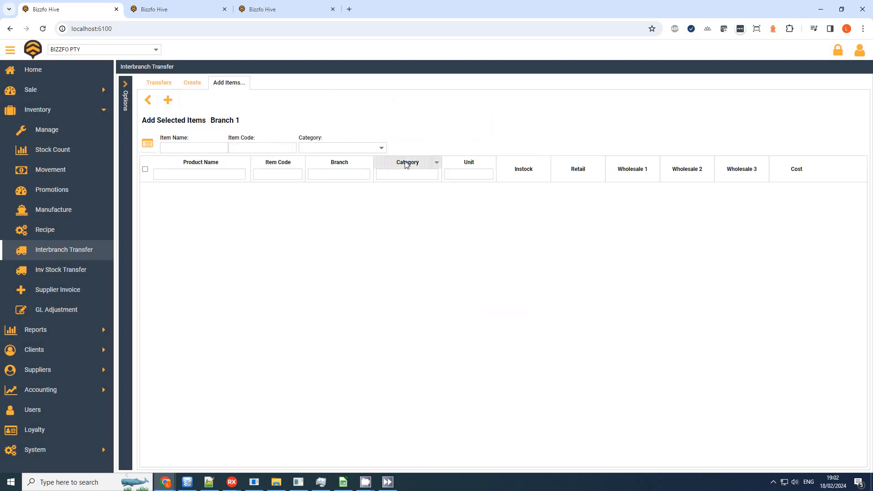
# Add Bun from Branch 1 to the transfer and set its Move Out quantity to 5.
pyautogui.click(147, 144)
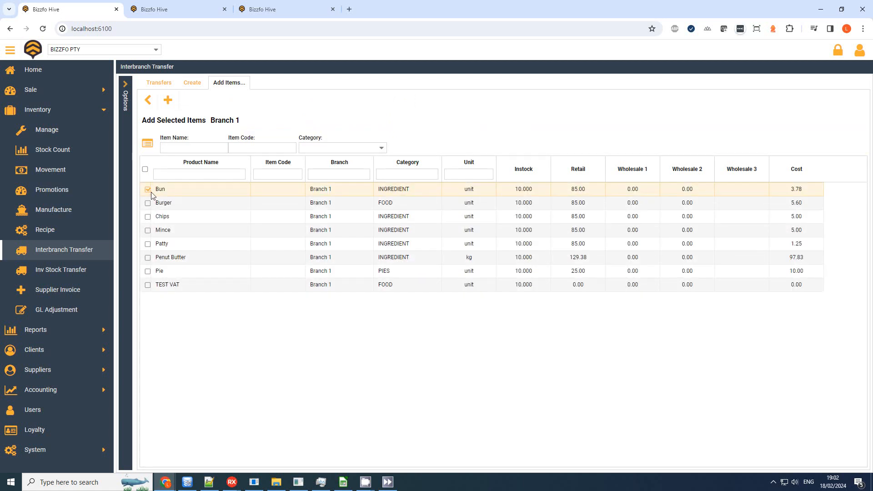
pyautogui.click(148, 99)
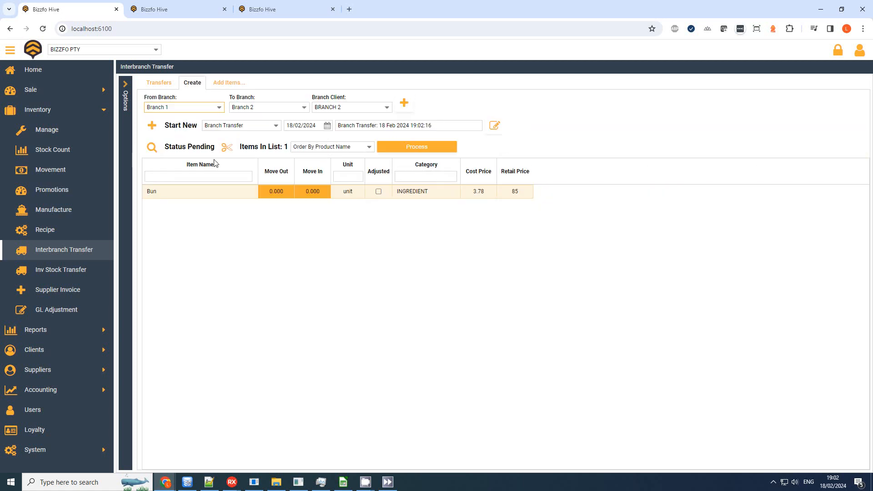
pyautogui.click(278, 197)
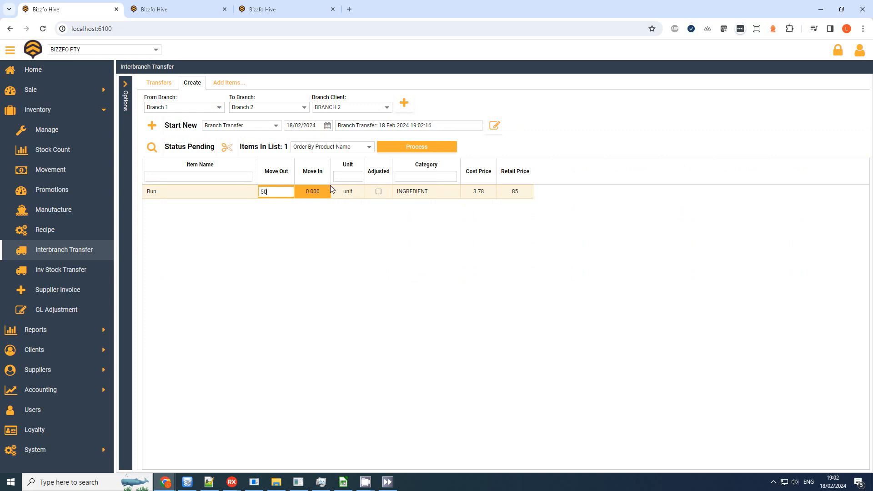
pyautogui.press('Return')
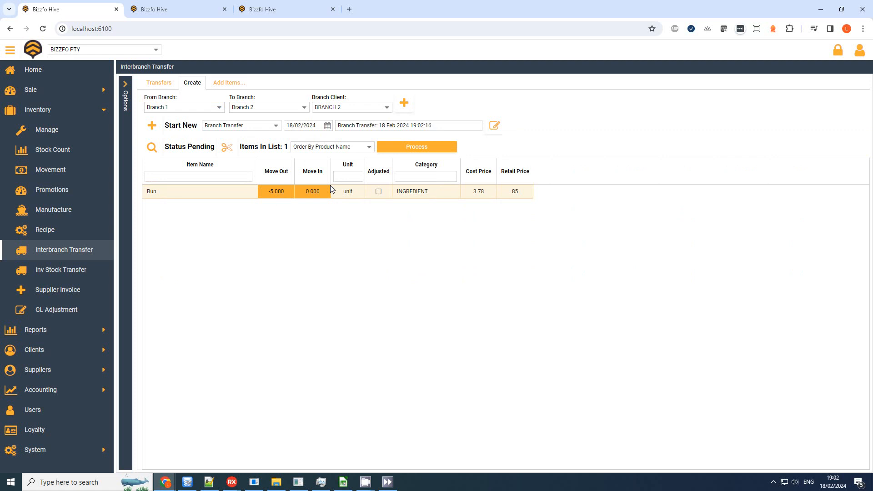
# Process the outgoing branch transfer from Branch 1.
pyautogui.click(415, 149)
pyautogui.click(431, 274)
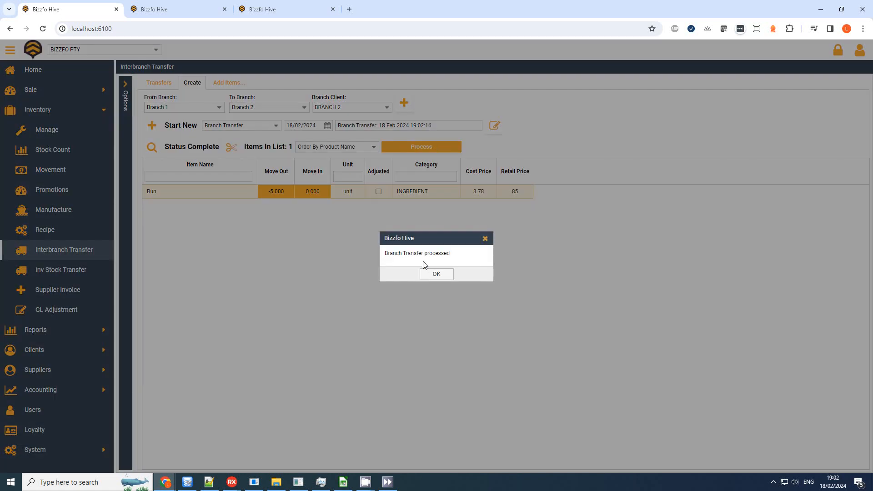
pyautogui.click(438, 274)
# Open the pending transfer from Branch 1 to Branch 2 for processing.
pyautogui.click(431, 153)
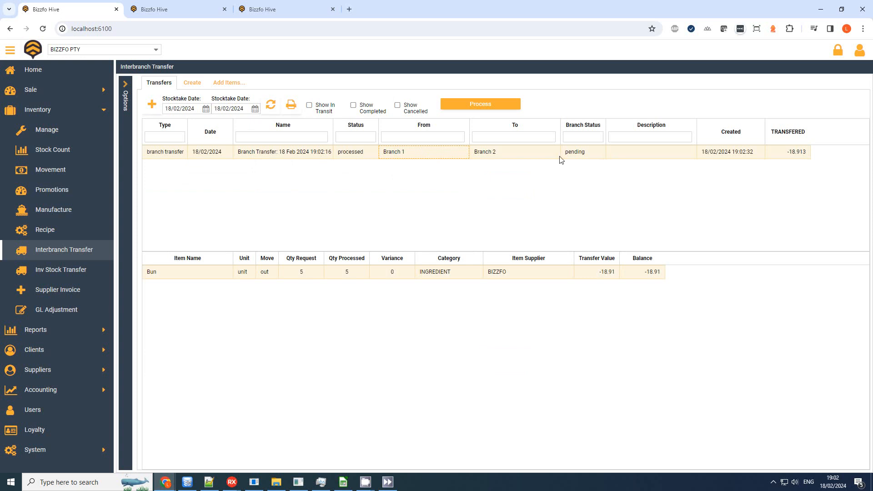
pyautogui.click(577, 157)
pyautogui.click(477, 110)
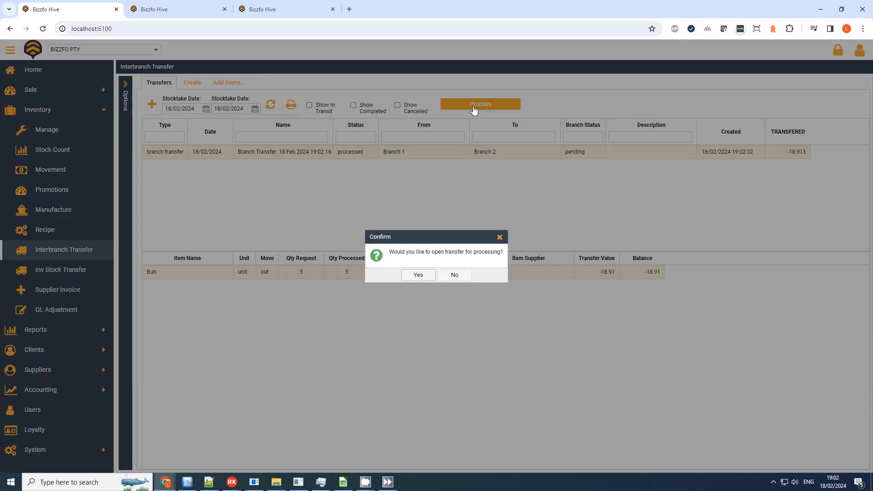
pyautogui.click(426, 277)
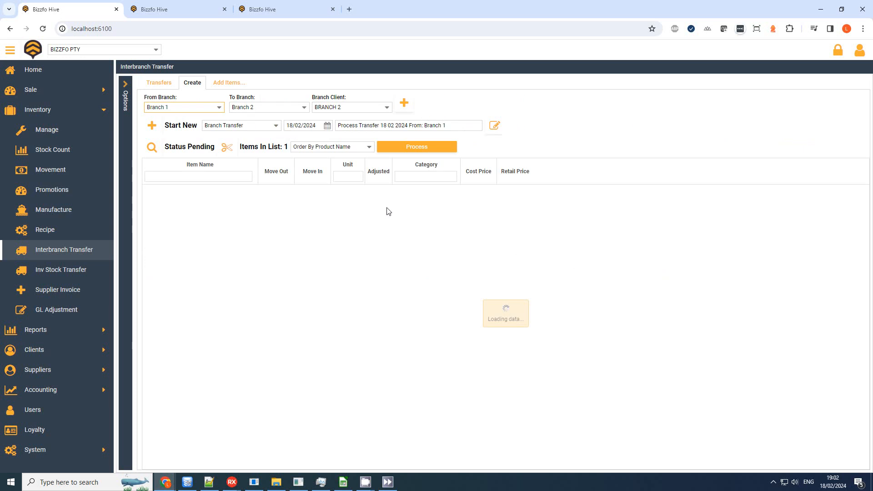
# Process the incoming transfer for Branch 2 and view the item lines of the listed branch transfer.
pyautogui.click(411, 148)
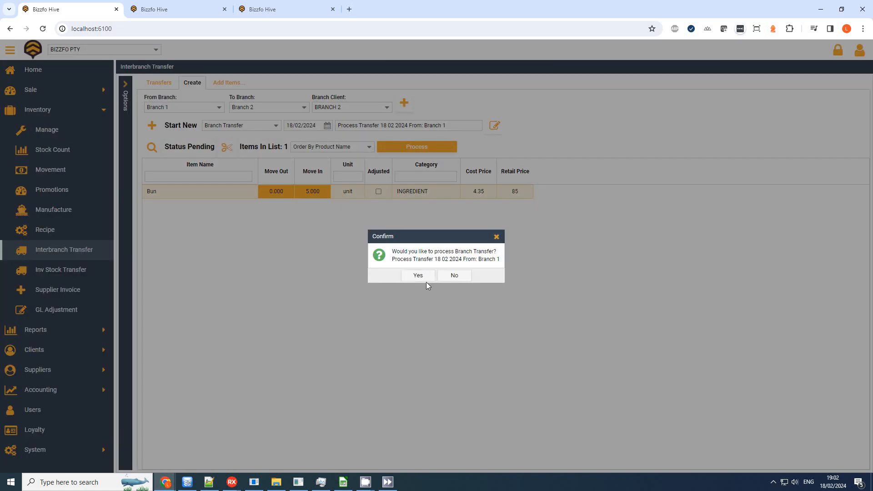
pyautogui.click(419, 277)
pyautogui.click(421, 277)
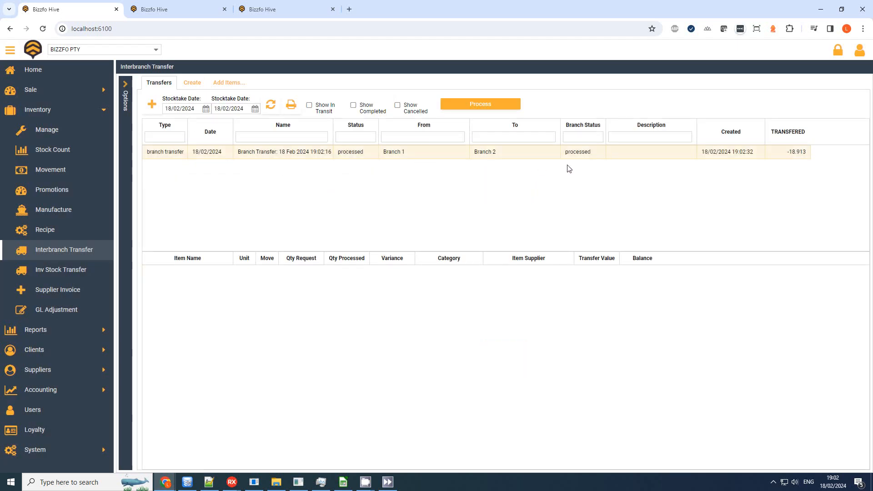
pyautogui.click(403, 154)
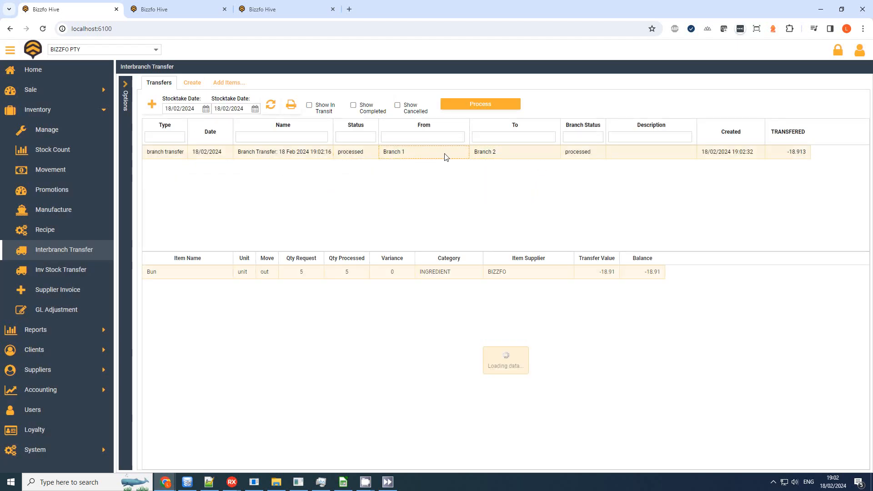
pyautogui.click(494, 156)
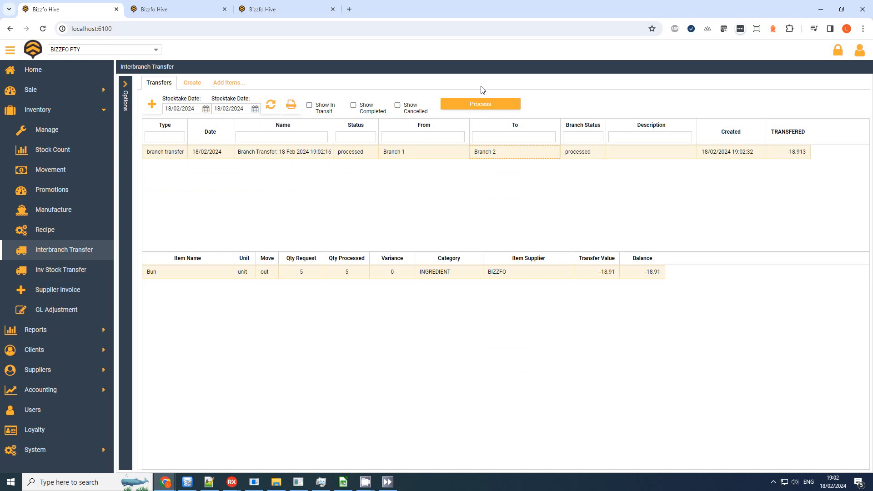
# Create a new branch transfer from Branch 2 to Branch 1.
pyautogui.click(152, 104)
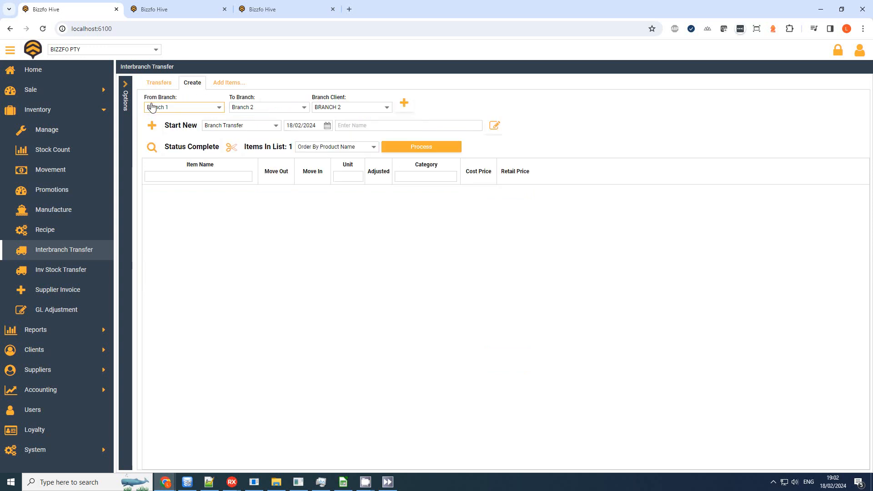
pyautogui.click(218, 109)
pyautogui.click(211, 140)
pyautogui.click(303, 107)
pyautogui.click(291, 118)
pyautogui.click(152, 127)
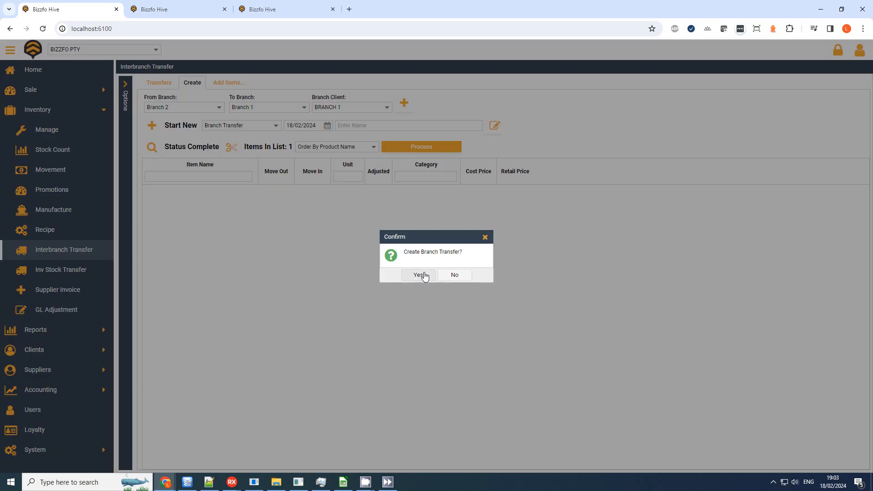
pyautogui.click(421, 275)
# Add Bun from Branch 2 to the transfer and set its Move Out quantity to 3.
pyautogui.click(147, 146)
pyautogui.click(148, 189)
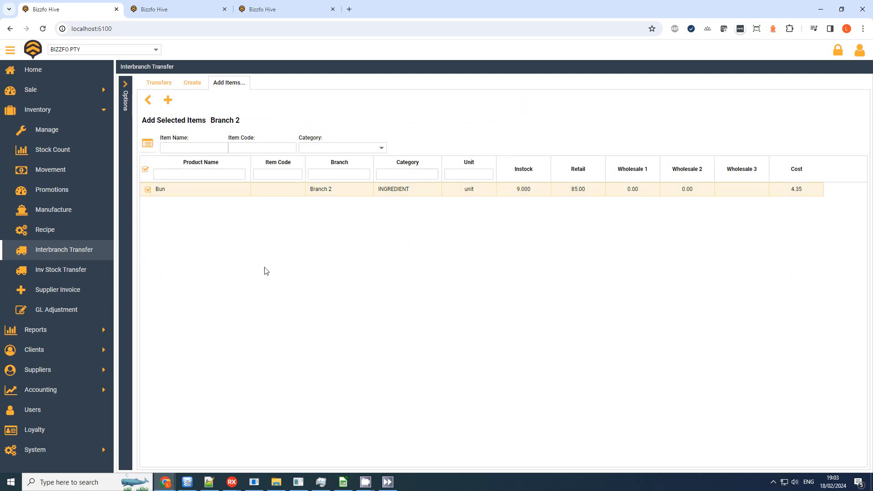
pyautogui.click(148, 100)
pyautogui.click(276, 190)
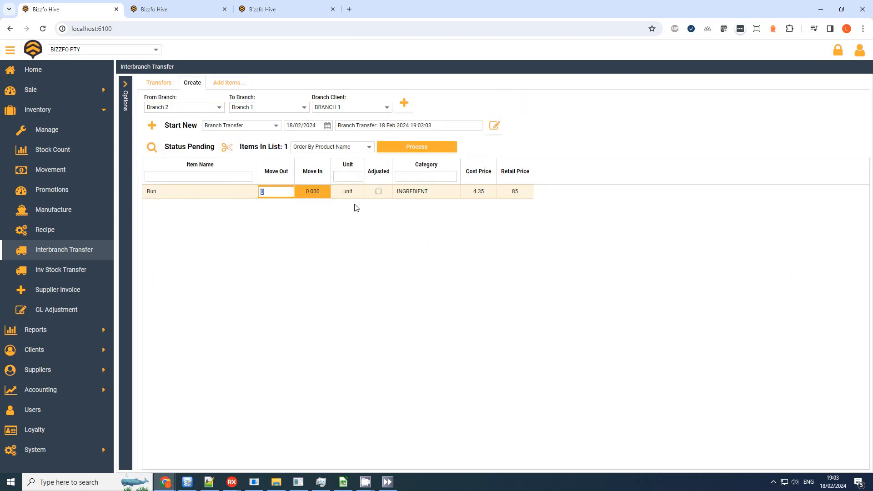
pyautogui.write('3')
pyautogui.press('Return')
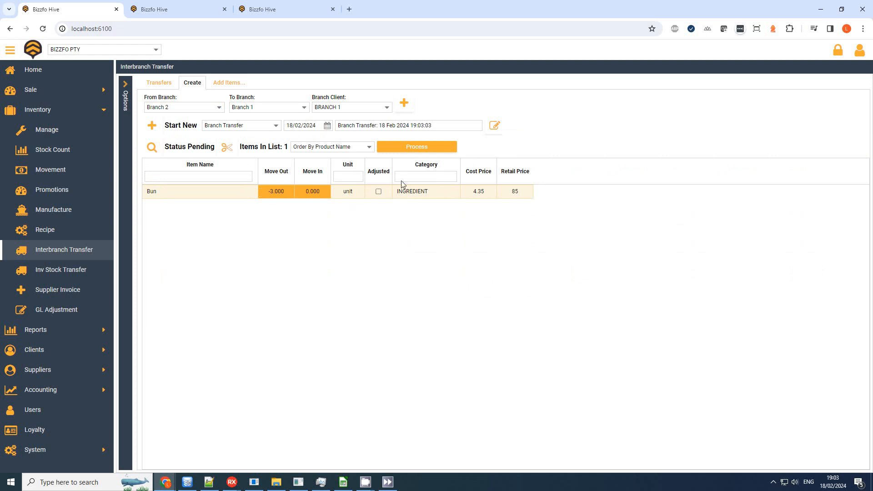
# Process the outgoing branch transfer from Branch 2.
pyautogui.click(417, 147)
pyautogui.click(426, 275)
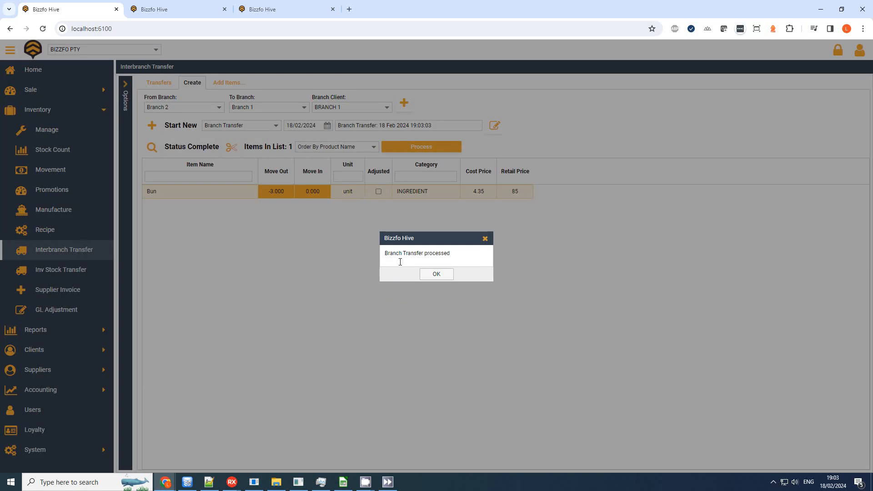
pyautogui.click(434, 275)
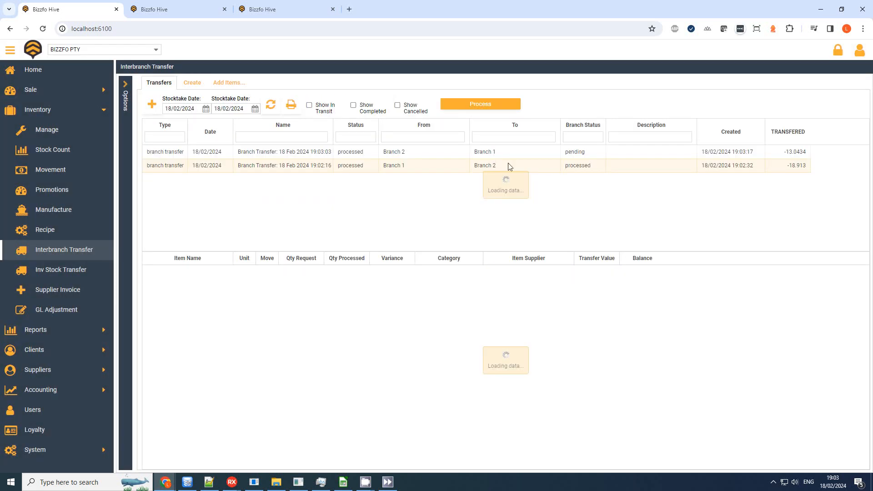
# Open the pending transfer from Branch 2 to Branch 1 and process it as incoming stock for Branch 1.
pyautogui.click(419, 154)
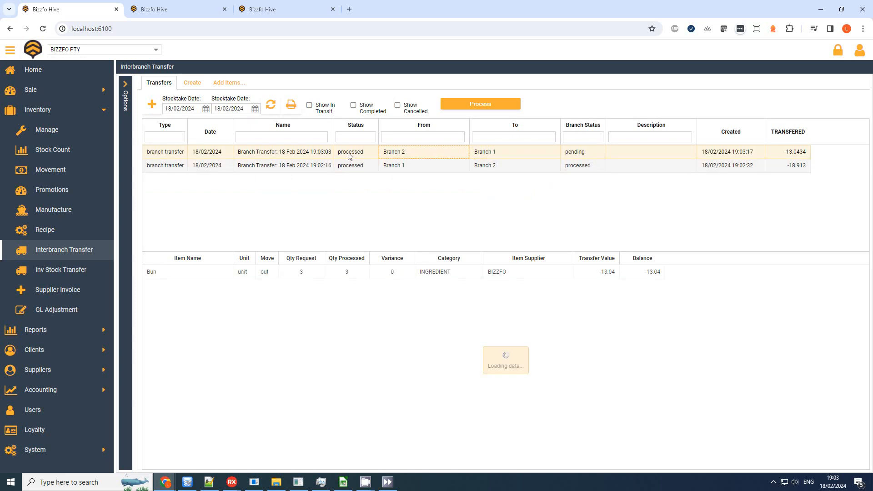
pyautogui.click(477, 106)
pyautogui.click(424, 278)
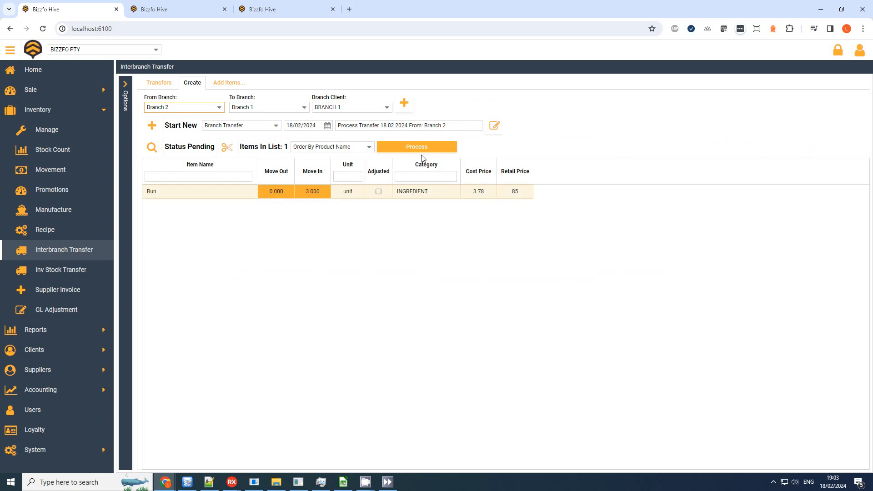
pyautogui.click(422, 148)
pyautogui.click(424, 278)
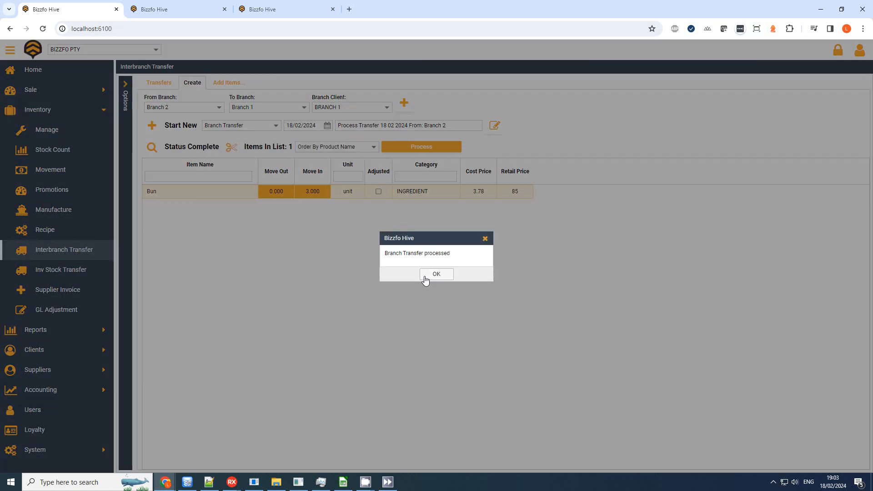
pyautogui.click(424, 276)
# Load the Branch 1 stock movement report with Stock Take: 18 Feb 2024 19:01:04 as opening and no closing stock take.
pyautogui.click(259, 10)
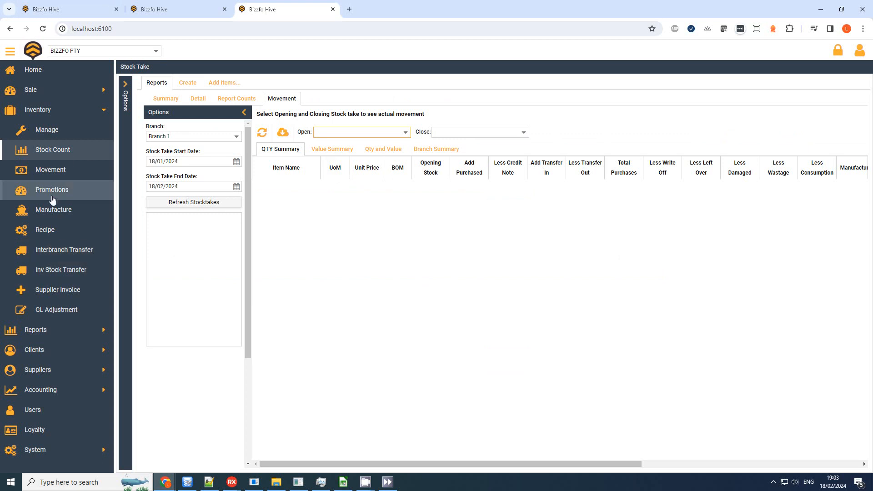
pyautogui.click(55, 170)
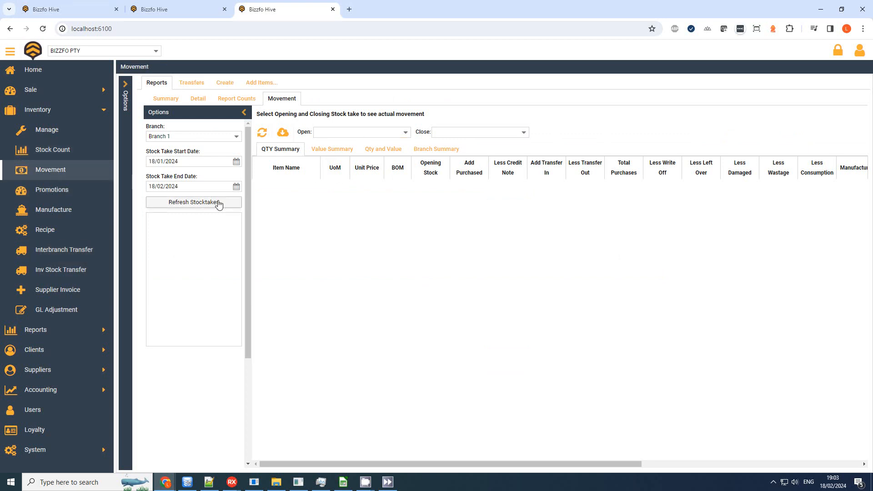
pyautogui.click(236, 162)
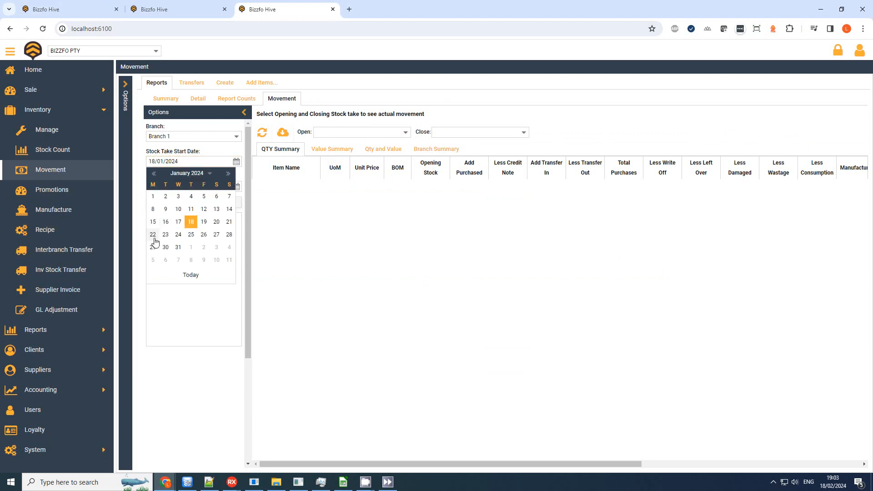
pyautogui.click(236, 163)
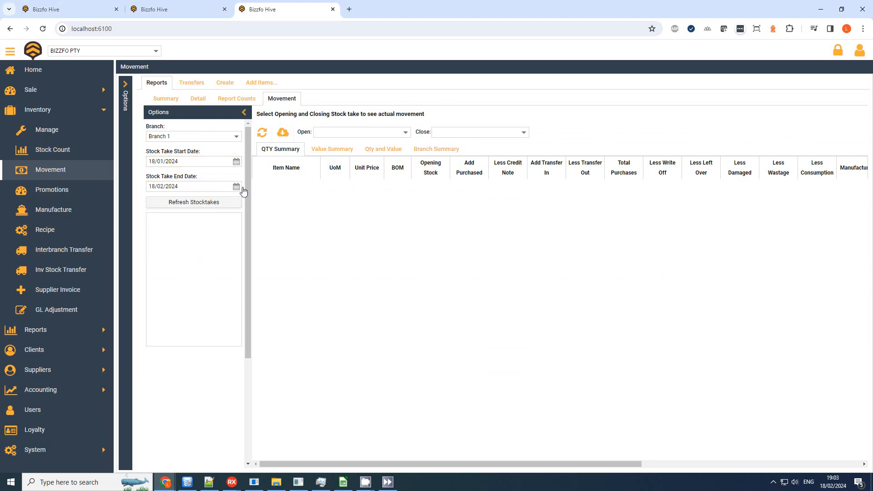
pyautogui.click(406, 137)
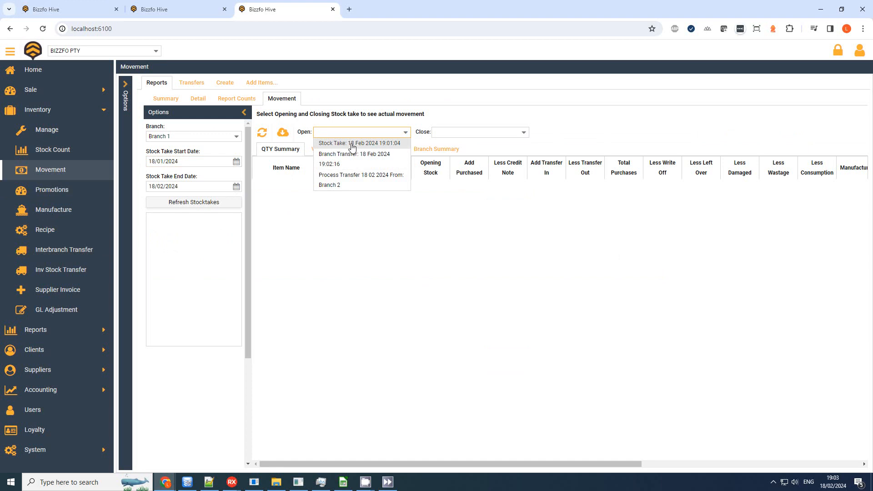
pyautogui.click(329, 143)
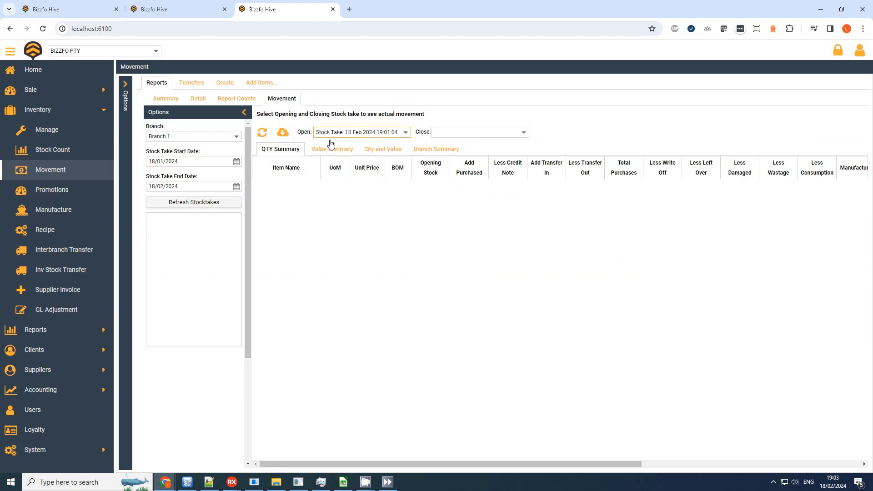
pyautogui.click(525, 132)
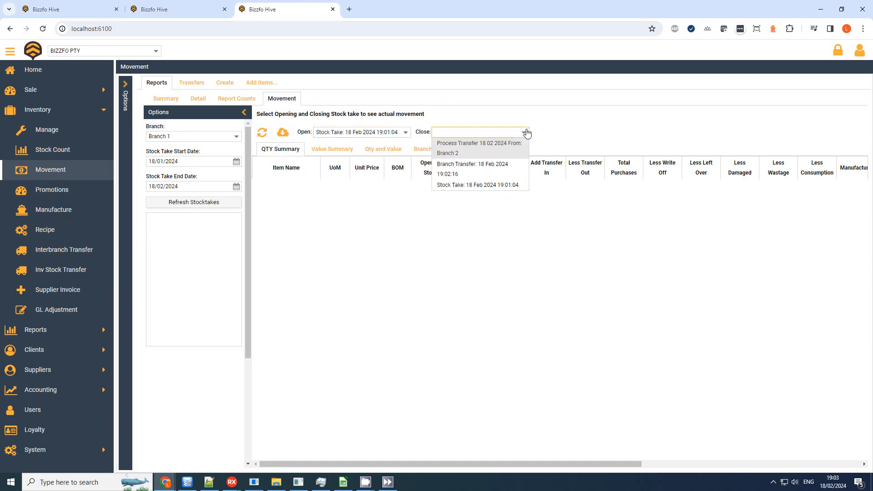
pyautogui.click(581, 117)
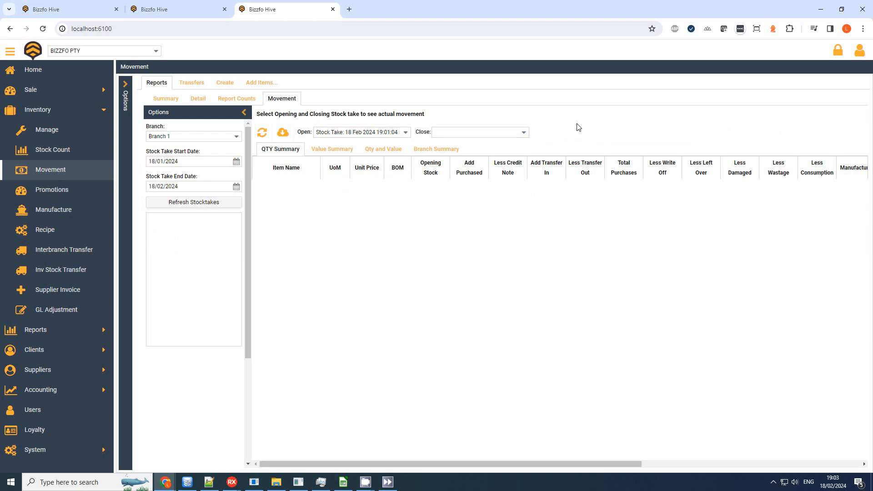
pyautogui.click(244, 113)
pyautogui.click(167, 135)
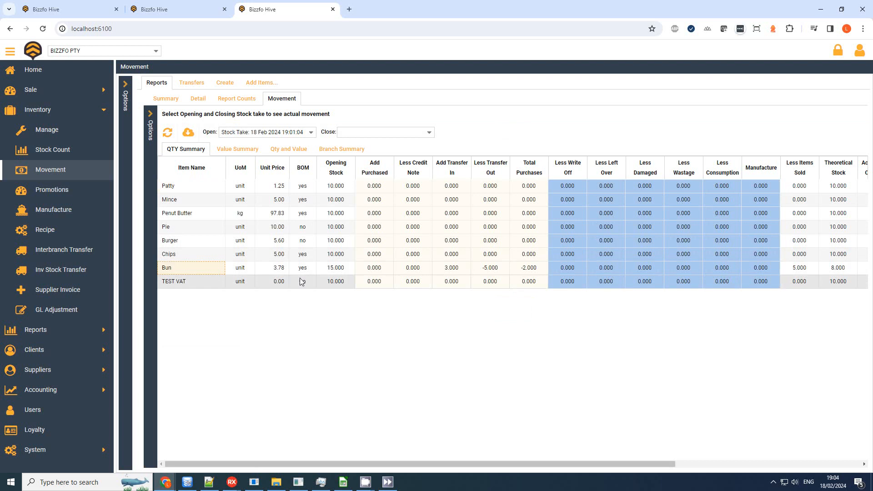
# Examine Bun's opening stock, transfers in and out, total purchases, items sold and theoretical stock in the quantity summary.
pyautogui.click(339, 268)
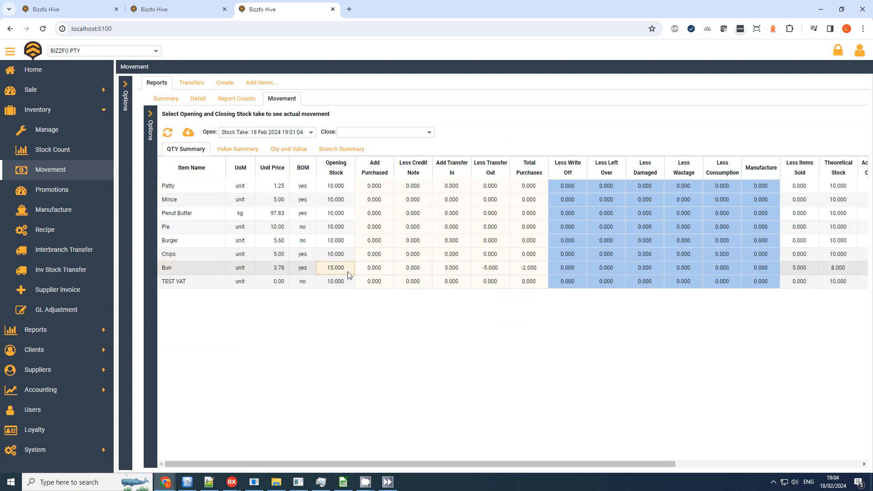
pyautogui.click(491, 269)
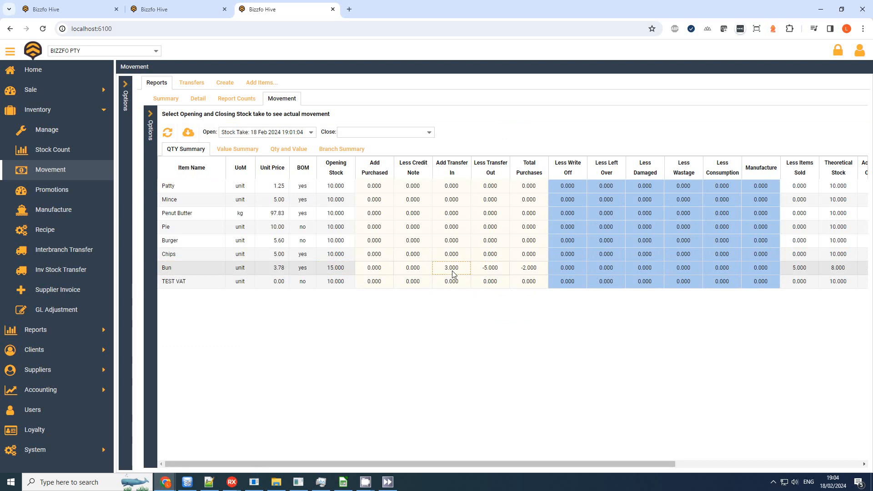
pyautogui.click(528, 272)
pyautogui.moveTo(629, 468); pyautogui.dragTo(726, 468)
pyautogui.click(668, 271)
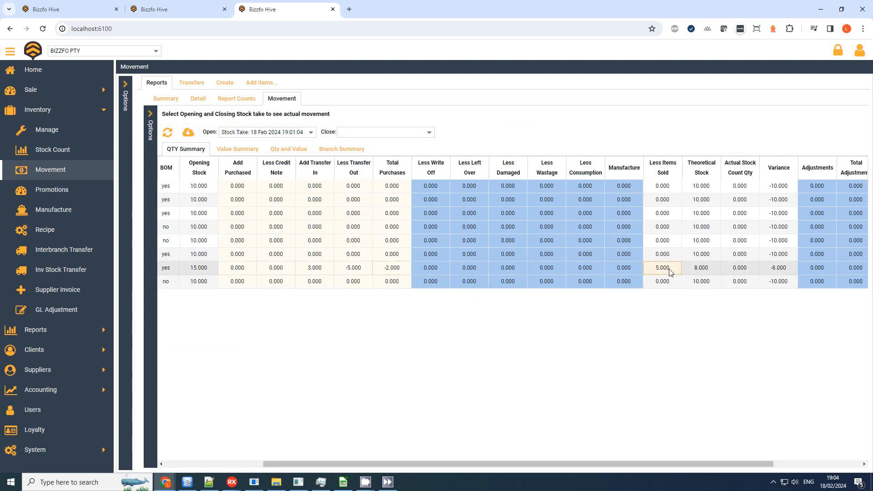
pyautogui.click(709, 272)
pyautogui.moveTo(700, 464); pyautogui.dragTo(747, 464)
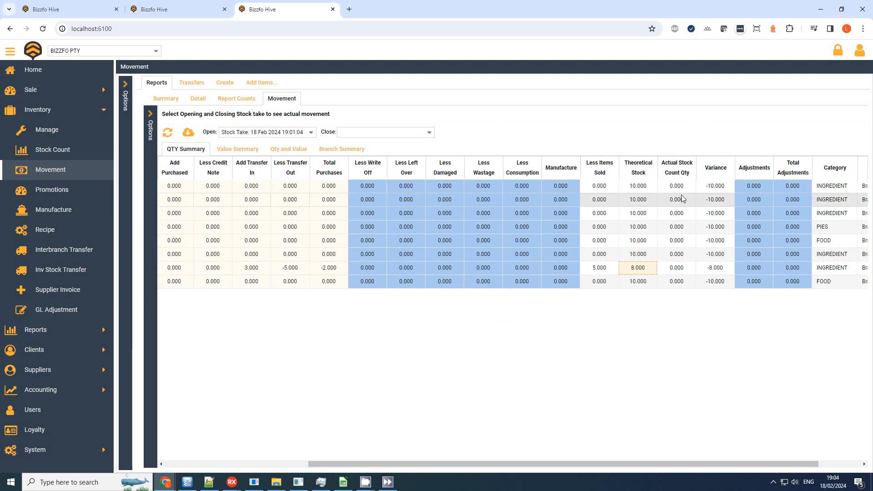
# Check the empty closing stock take selection and review Bun's variance against the actual stock count in the movement report.
pyautogui.click(402, 133)
pyautogui.click(402, 132)
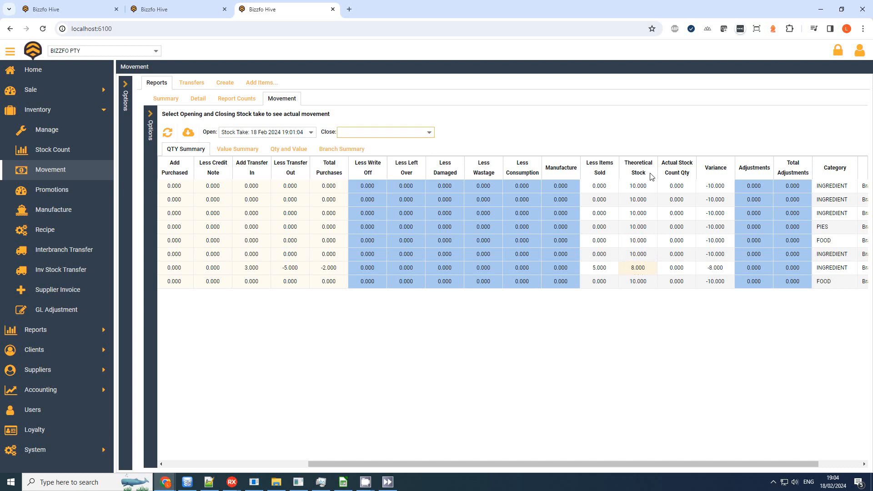
pyautogui.click(718, 271)
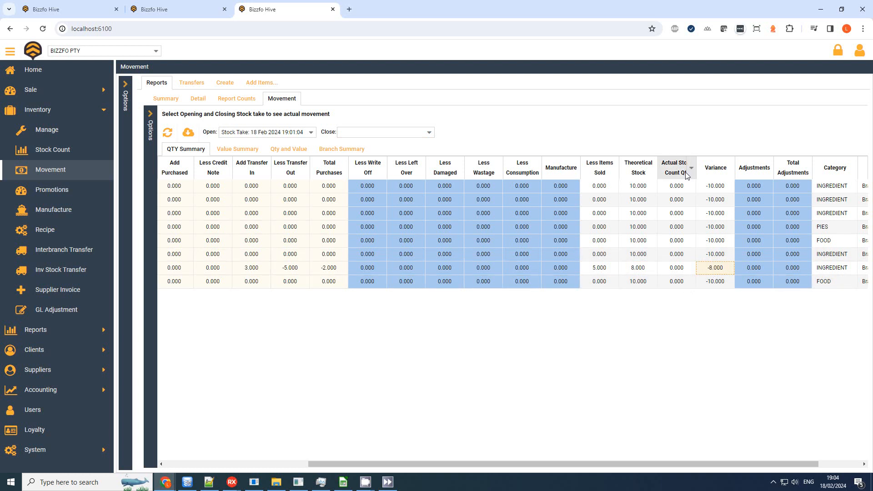
pyautogui.moveTo(711, 466); pyautogui.dragTo(503, 485)
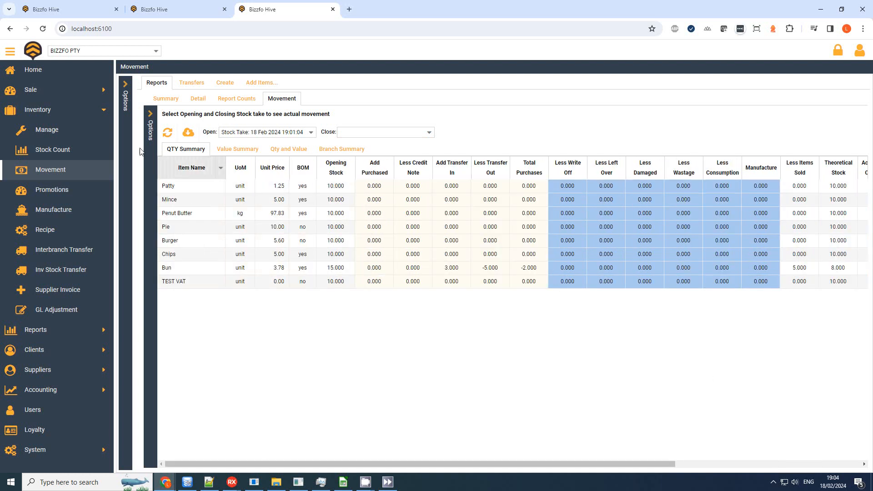
pyautogui.click(104, 112)
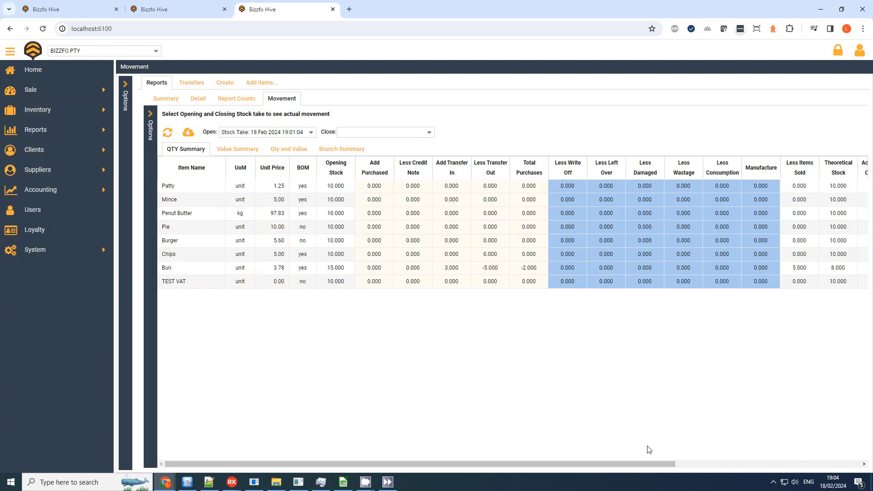
pyautogui.moveTo(631, 466); pyautogui.dragTo(702, 274)
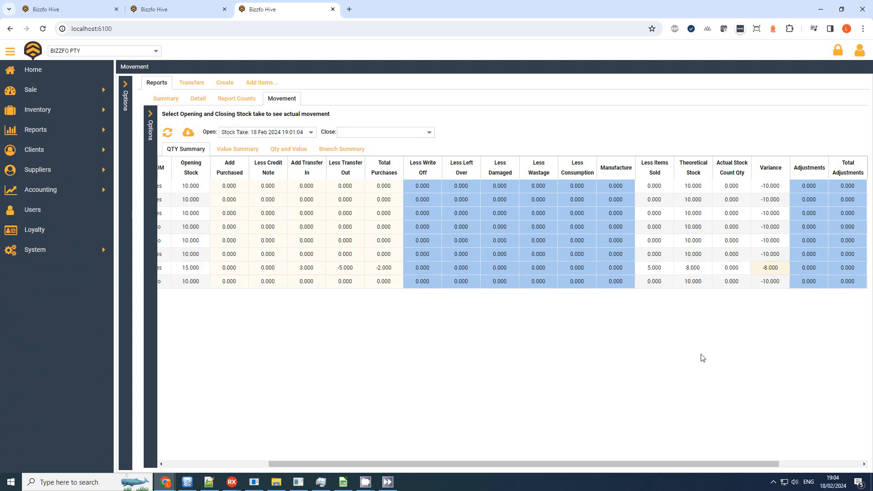
pyautogui.moveTo(687, 463); pyautogui.dragTo(504, 467)
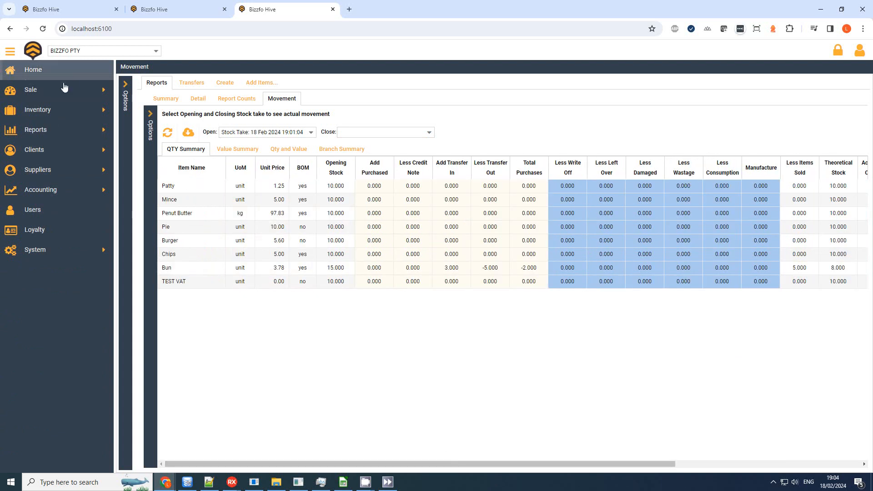
# Start a supplier invoice for Branch 1 with supplier BIZZFO and invoice reference BIZ006.
pyautogui.click(105, 114)
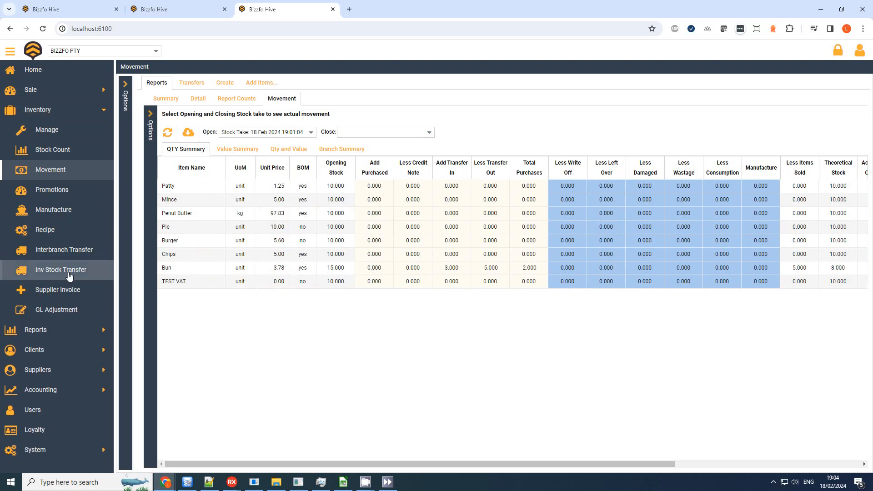
pyautogui.click(64, 290)
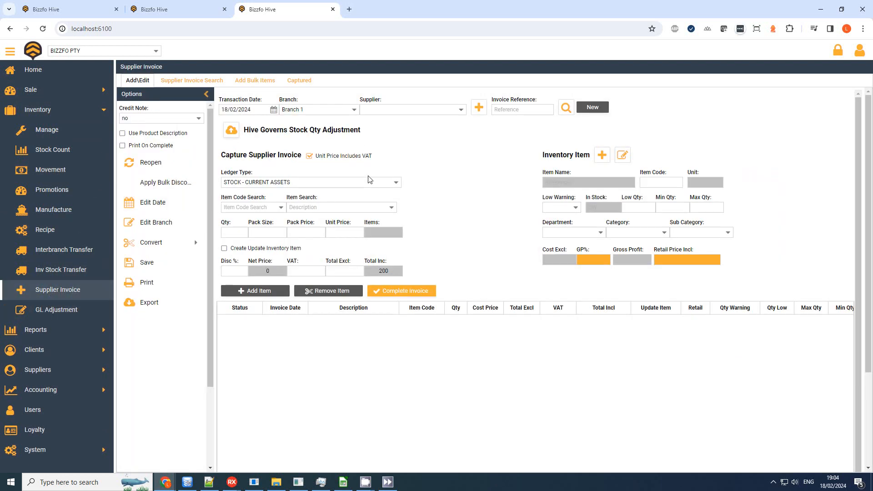
pyautogui.click(459, 111)
pyautogui.click(406, 133)
pyautogui.click(540, 112)
pyautogui.write('BIZ006')
# Add the item Bun to the supplier invoice with a quantity of 4.
pyautogui.click(309, 207)
pyautogui.write('bun')
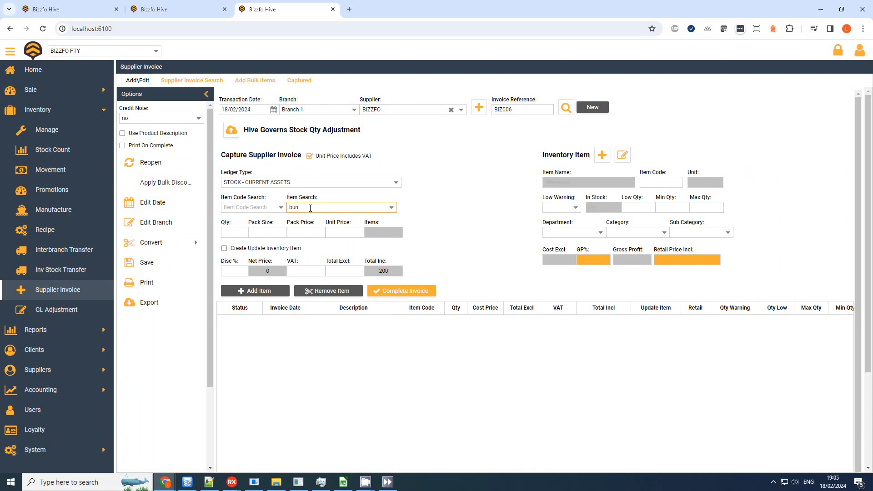
pyautogui.click(310, 218)
pyautogui.click(239, 235)
pyautogui.write('4')
pyautogui.click(255, 291)
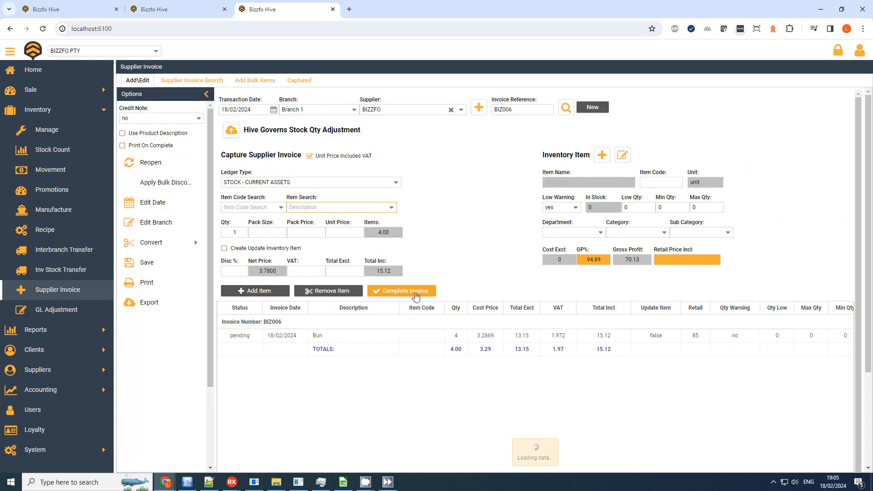
# Complete the supplier invoice and confirm its completion.
pyautogui.click(413, 293)
pyautogui.click(417, 280)
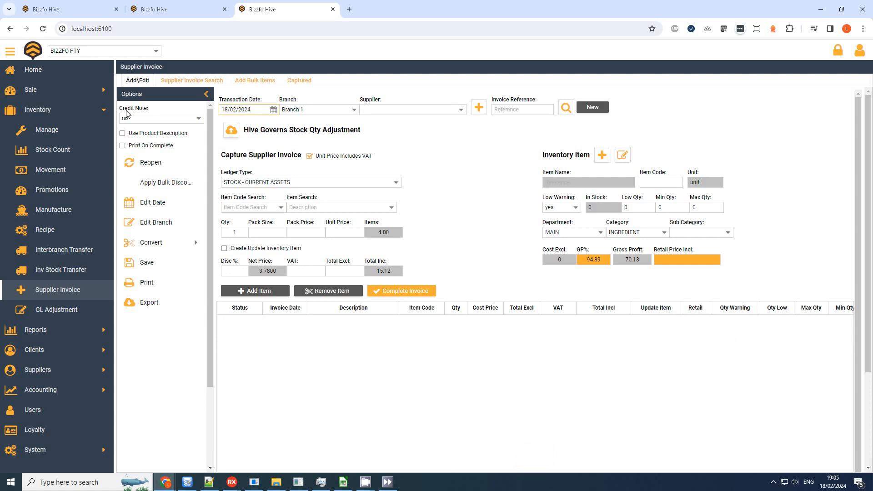
pyautogui.click(106, 115)
pyautogui.click(104, 110)
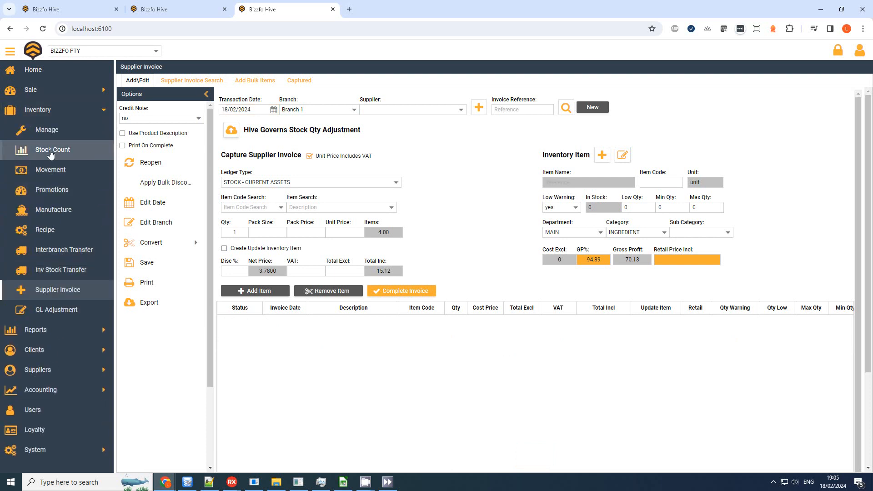
# Create a new stock count record of type Consumption and confirm its creation.
pyautogui.click(51, 156)
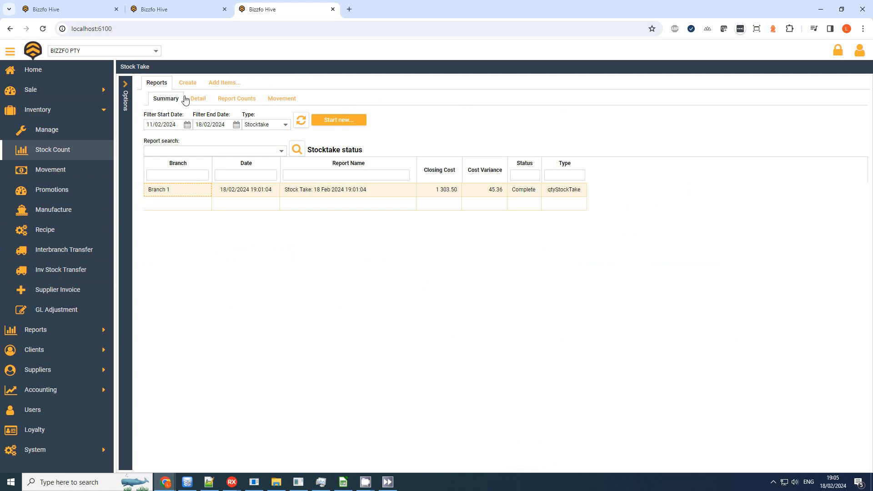
pyautogui.click(344, 121)
pyautogui.click(276, 103)
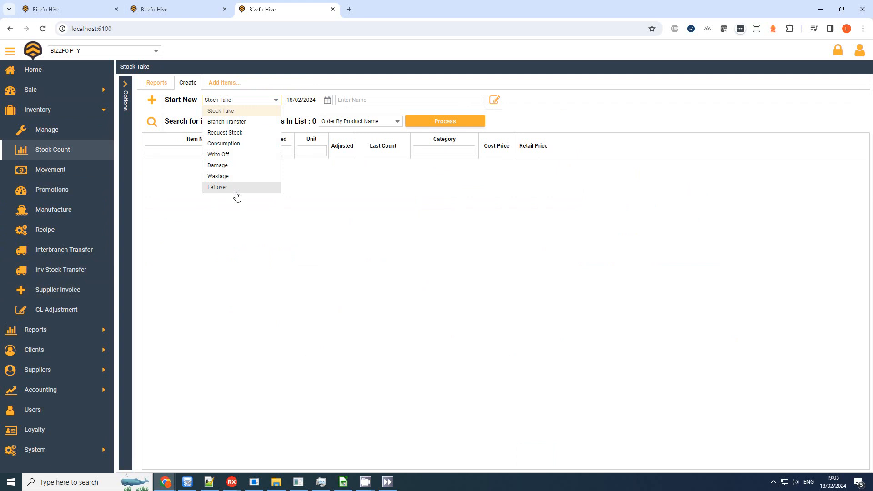
pyautogui.click(243, 143)
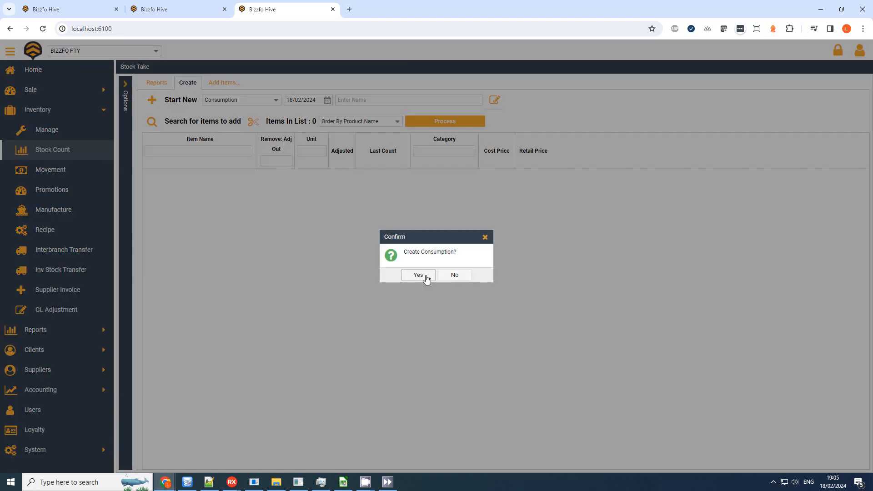
pyautogui.click(429, 277)
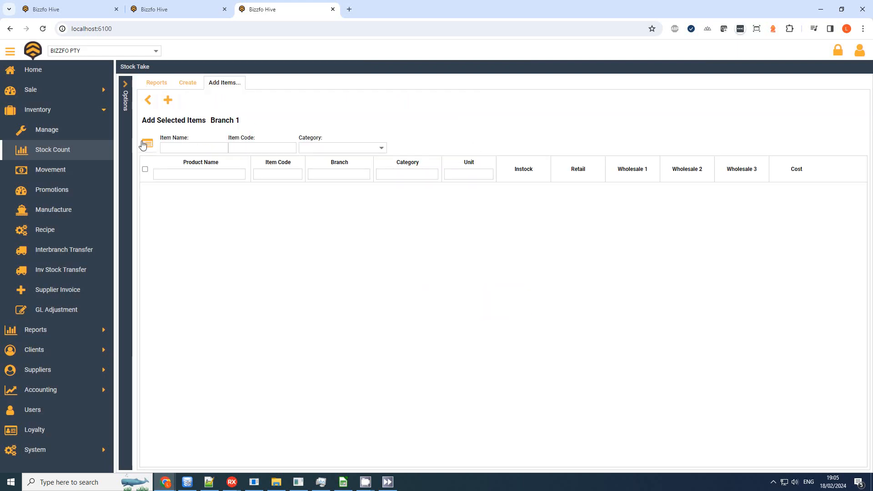
# Add Bun from Branch 1 to the consumption list with an adjust-out quantity of 2.
pyautogui.click(156, 189)
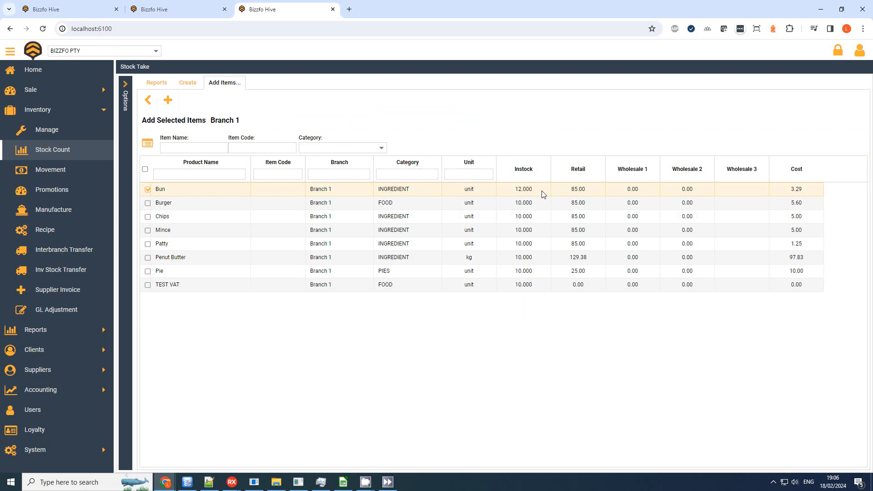
pyautogui.click(168, 100)
pyautogui.click(147, 100)
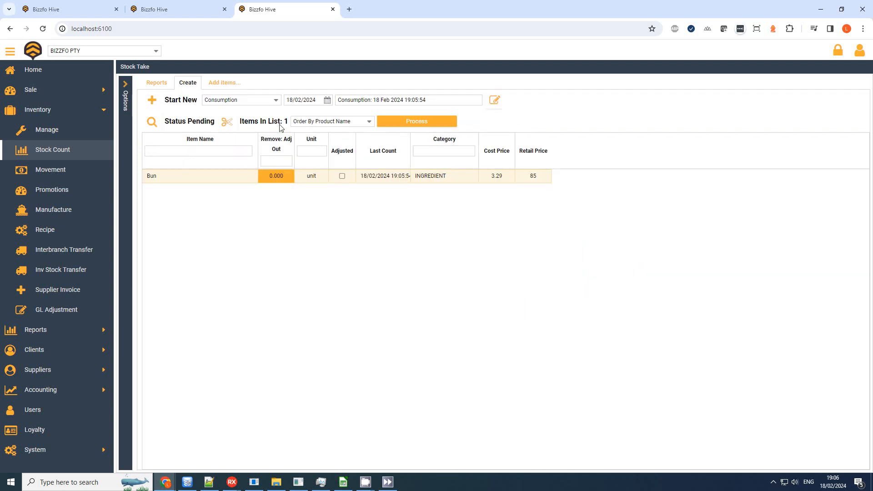
pyautogui.write('2')
pyautogui.press('Return')
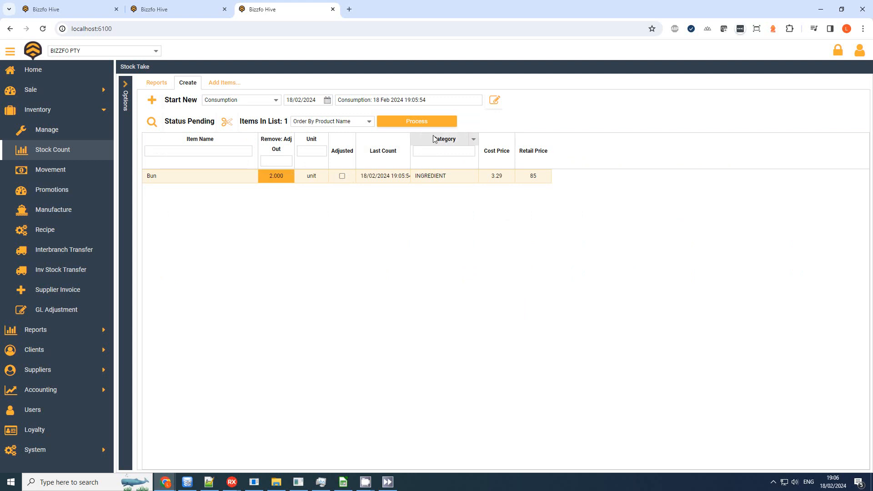
# Process the pending consumption record for Bun and confirm it.
pyautogui.click(418, 121)
pyautogui.click(418, 275)
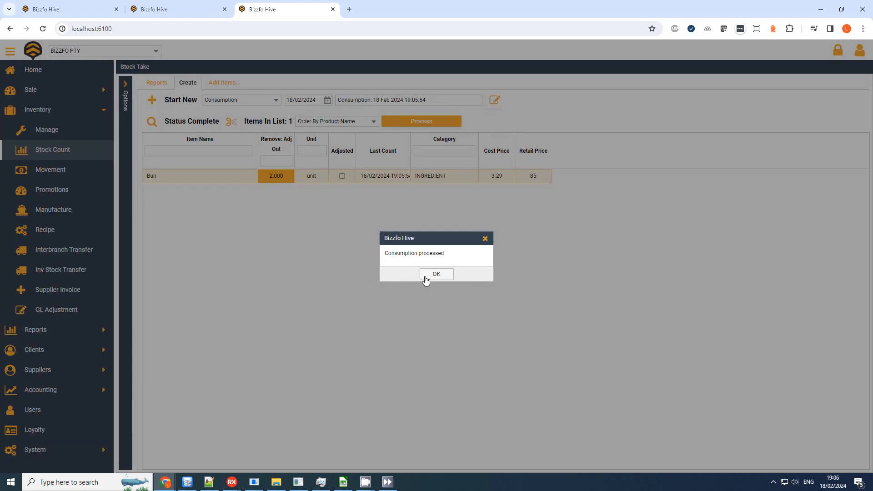
pyautogui.click(438, 275)
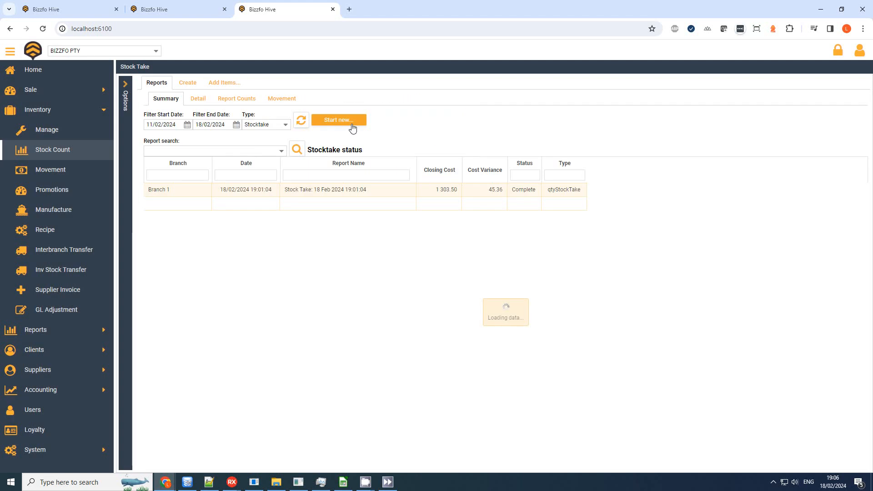
# Create a new stock count record of type Leftover and confirm its creation.
pyautogui.click(350, 121)
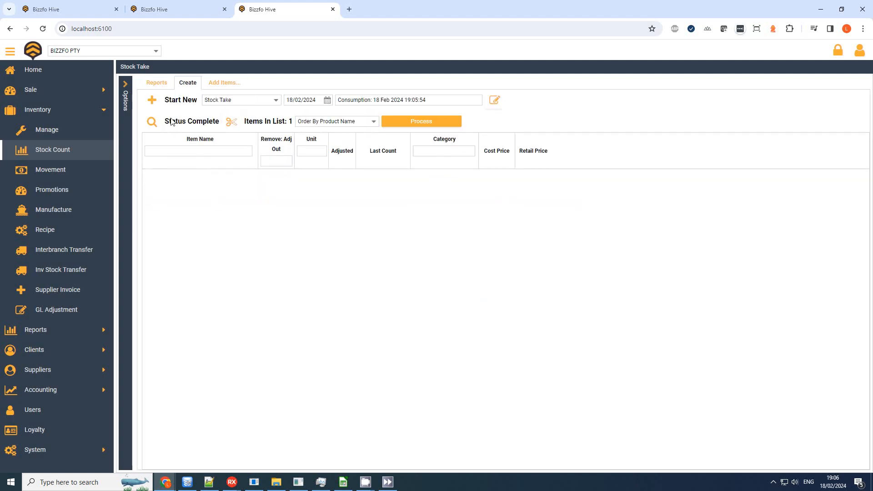
pyautogui.click(273, 100)
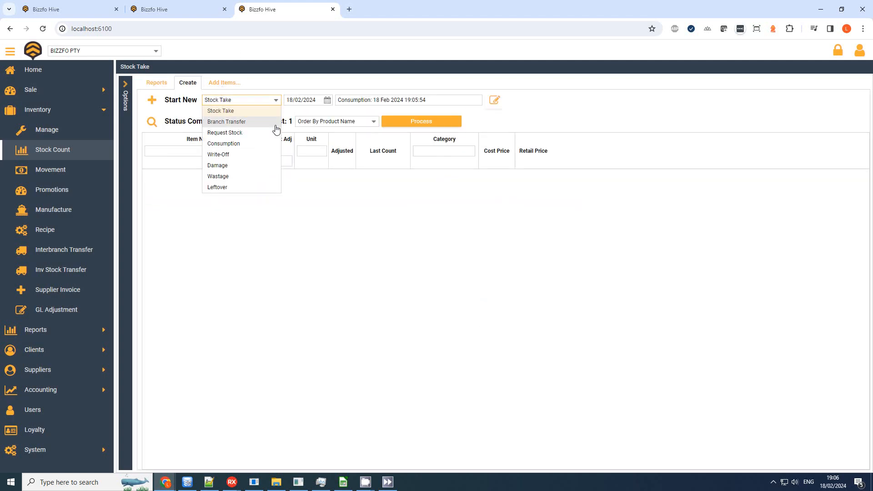
pyautogui.click(244, 188)
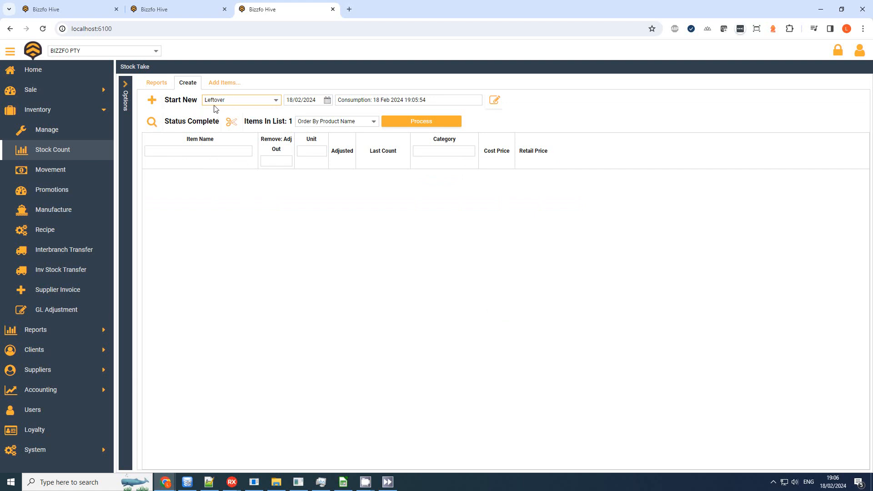
pyautogui.click(156, 103)
pyautogui.click(417, 275)
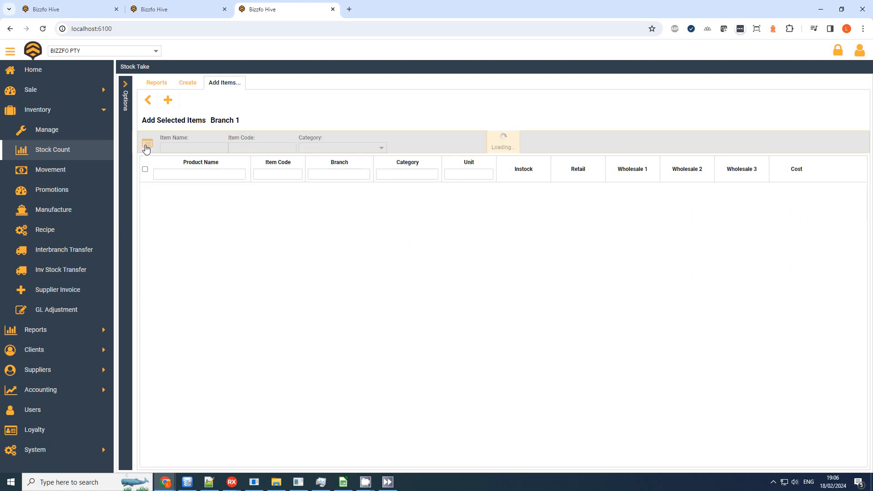
# Add Bun from Branch 1 to the leftover list with an adjust-out quantity of 1.
pyautogui.click(147, 190)
pyautogui.click(147, 190)
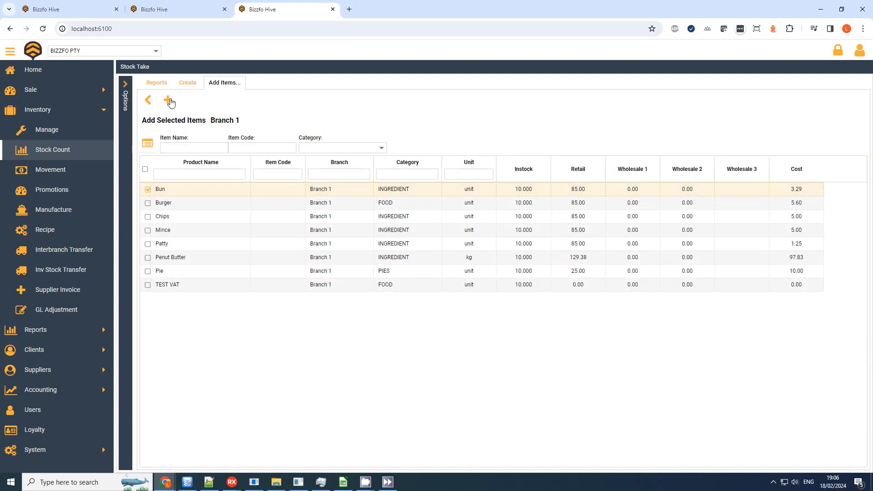
pyautogui.click(148, 101)
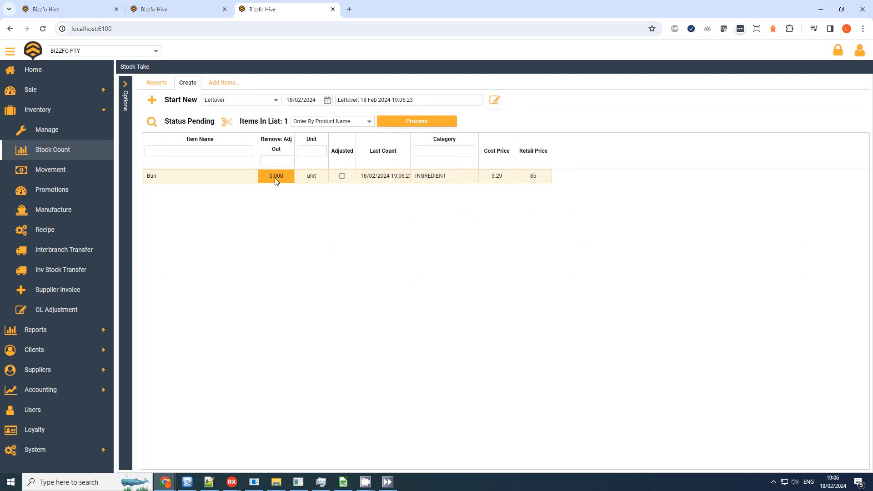
pyautogui.click(276, 176)
pyautogui.write('1')
pyautogui.press('Return')
# Process the pending leftover record for Bun and confirm it.
pyautogui.click(448, 123)
pyautogui.click(418, 275)
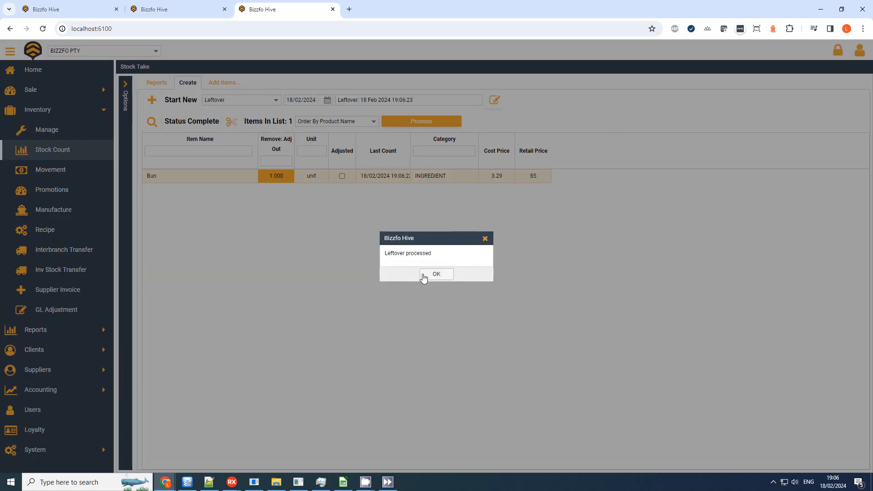
pyautogui.click(423, 275)
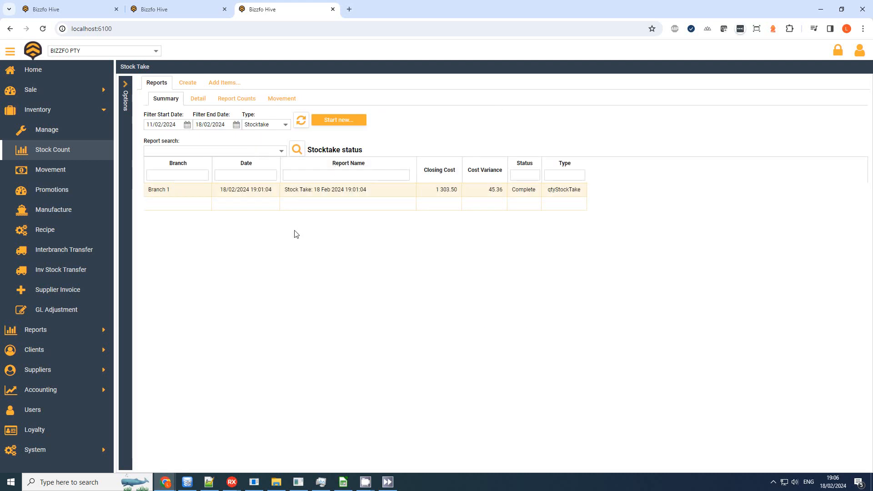
# Create a new record of type Stock Take to serve as the closing count and confirm its creation.
pyautogui.click(356, 124)
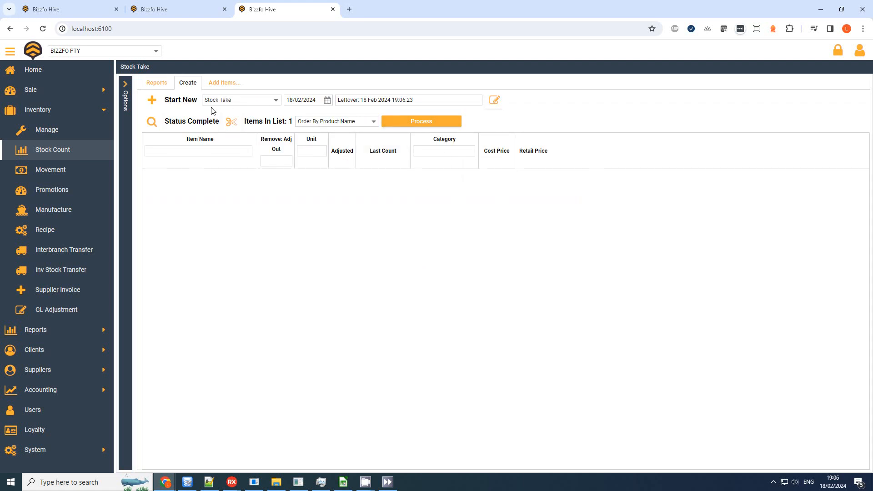
pyautogui.click(436, 123)
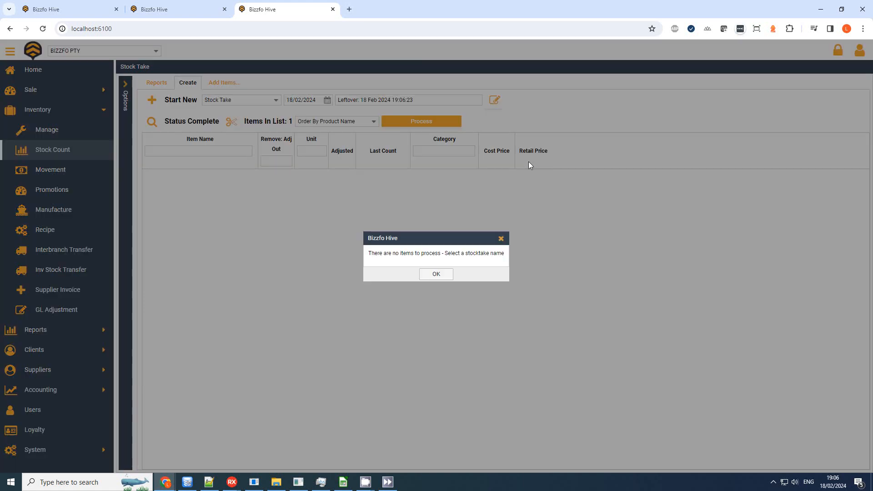
pyautogui.click(436, 274)
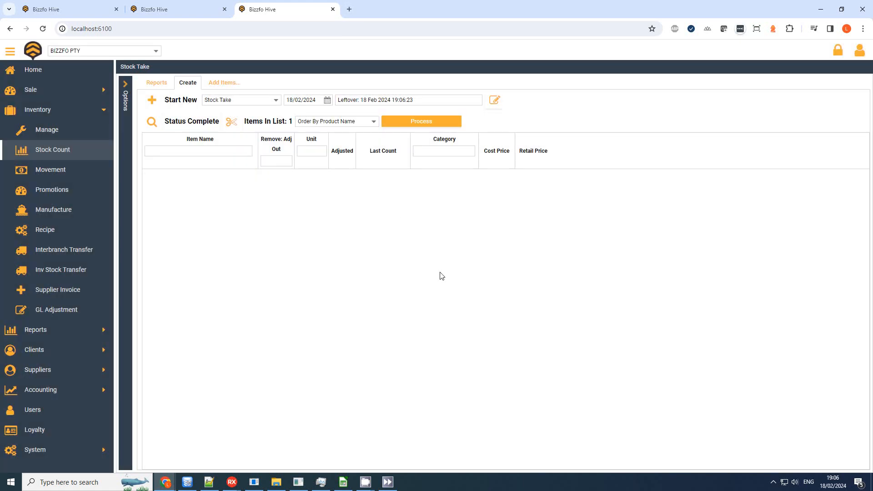
pyautogui.click(152, 101)
pyautogui.click(416, 275)
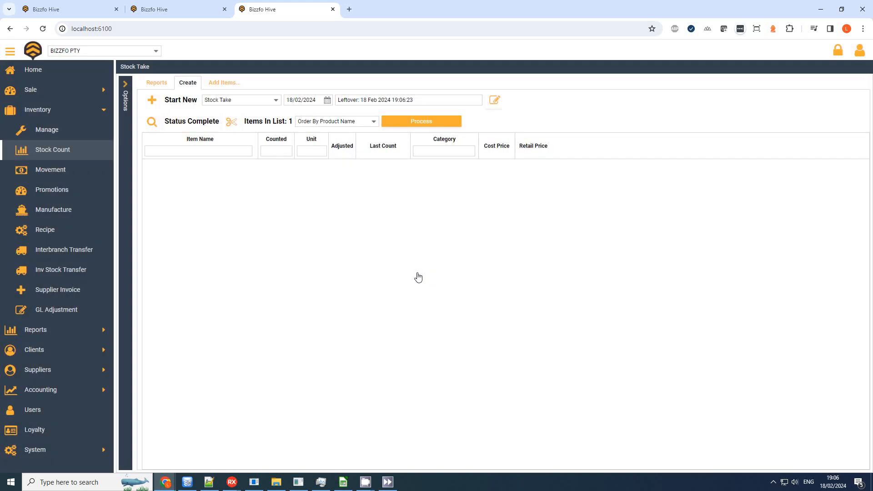
# Add all listed Branch 1 items to the new stock take and return to the count list.
pyautogui.click(147, 143)
pyautogui.click(148, 190)
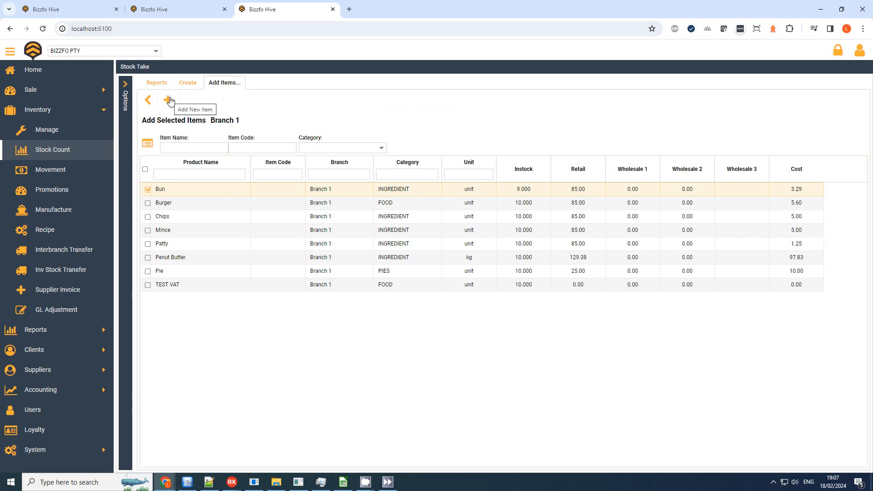
pyautogui.click(146, 169)
pyautogui.click(168, 101)
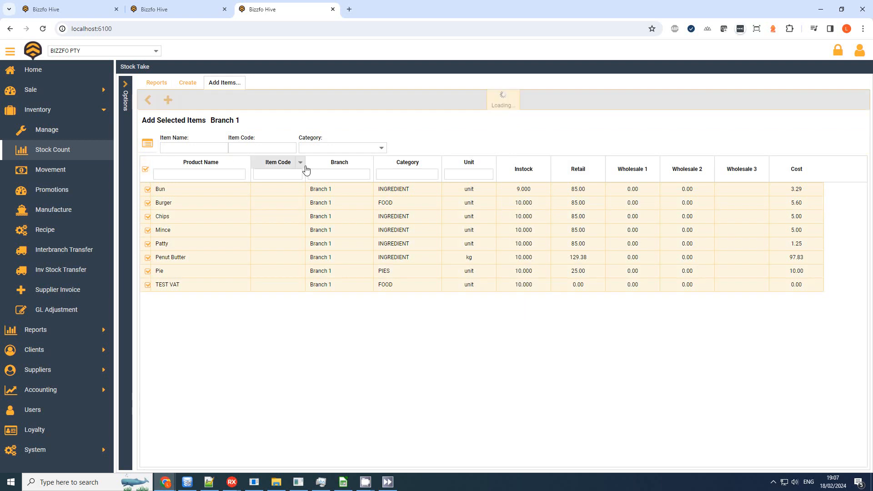
pyautogui.click(146, 103)
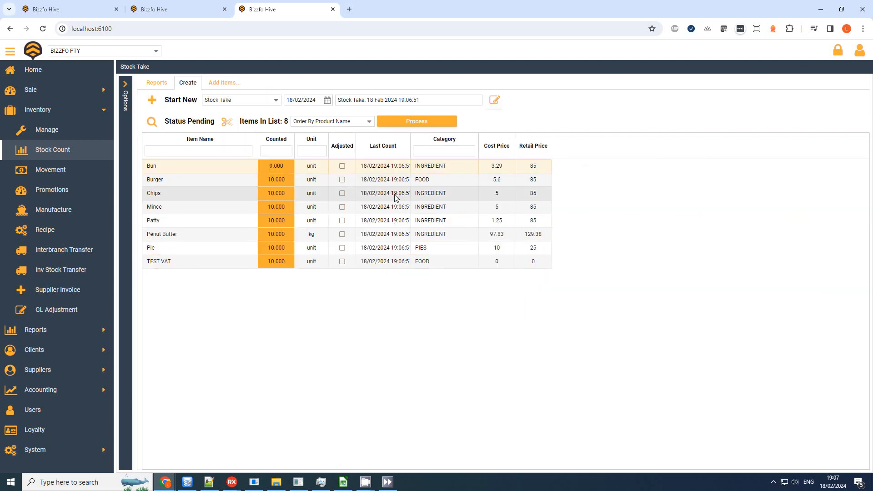
# Set Bun's counted quantity to 8, then process the closing stock take and confirm it.
pyautogui.write('8')
pyautogui.press('Return')
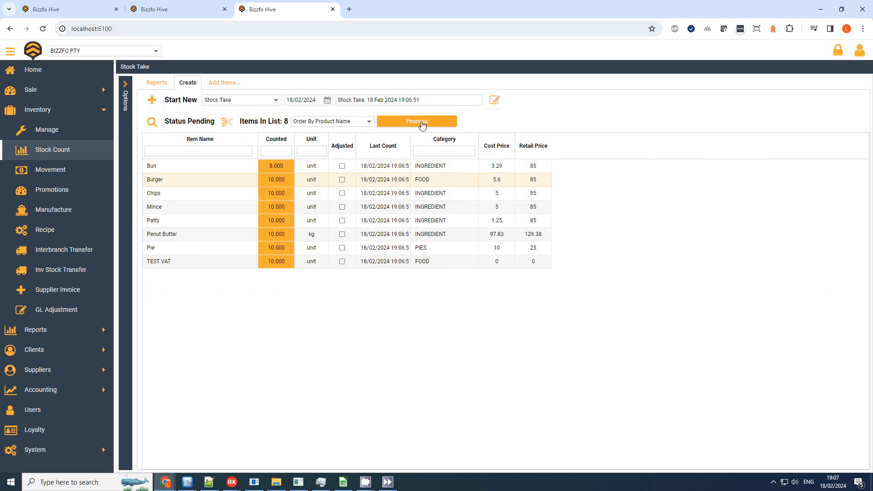
pyautogui.click(422, 123)
pyautogui.click(417, 277)
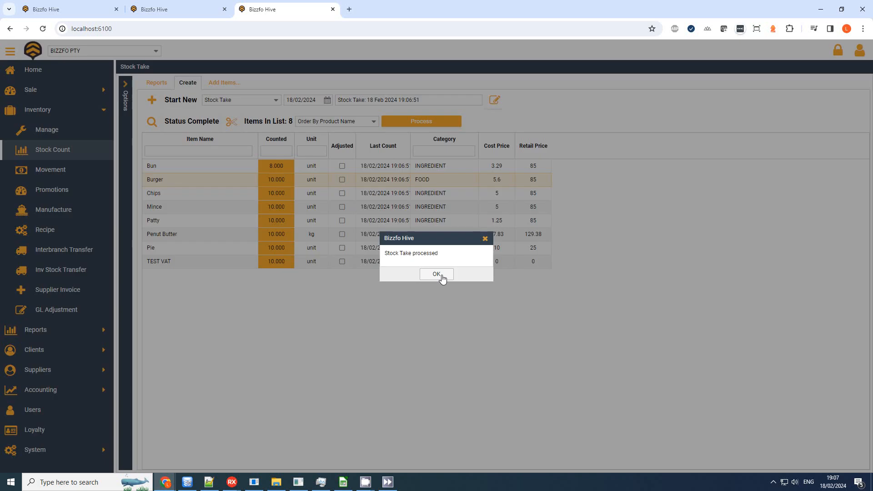
pyautogui.click(441, 275)
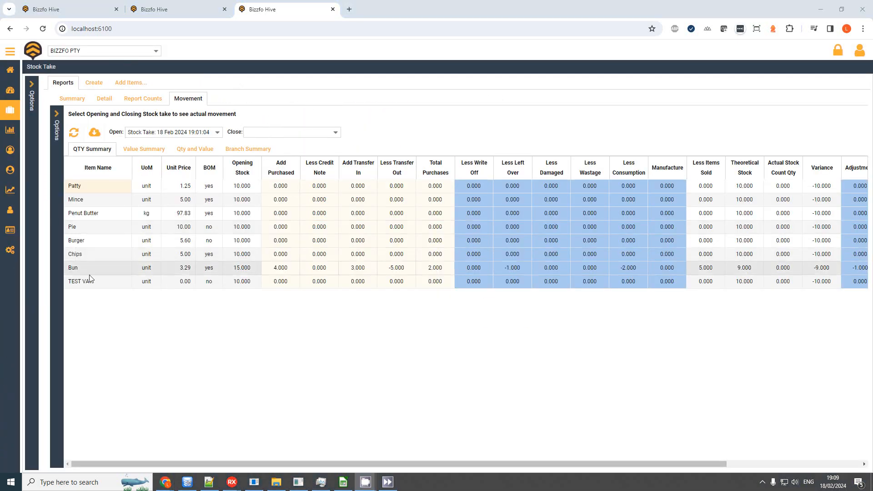
# Examine Bun's row in the movement quantity summary, from opening stock through purchases, transfers, consumption and sales to theoretical stock and variance.
pyautogui.click(235, 271)
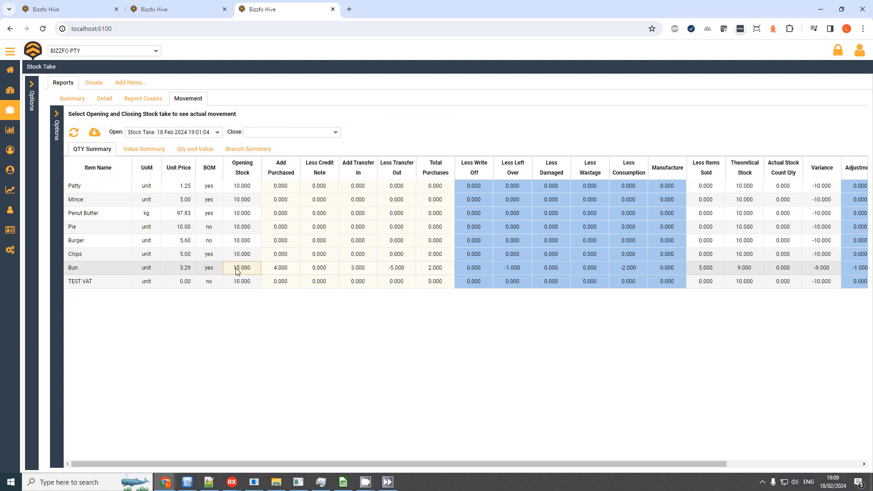
pyautogui.click(279, 271)
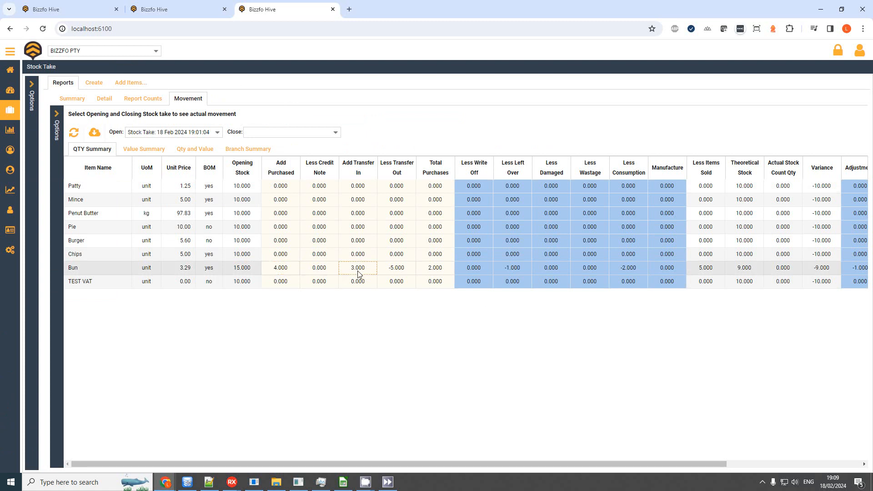
pyautogui.click(390, 274)
pyautogui.click(438, 274)
pyautogui.click(634, 268)
pyautogui.click(709, 268)
pyautogui.click(748, 269)
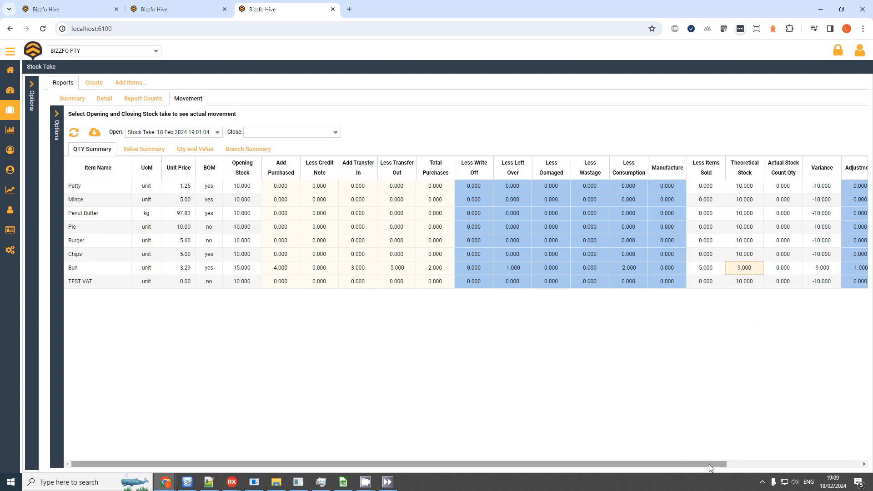
pyautogui.moveTo(708, 465); pyautogui.dragTo(736, 465)
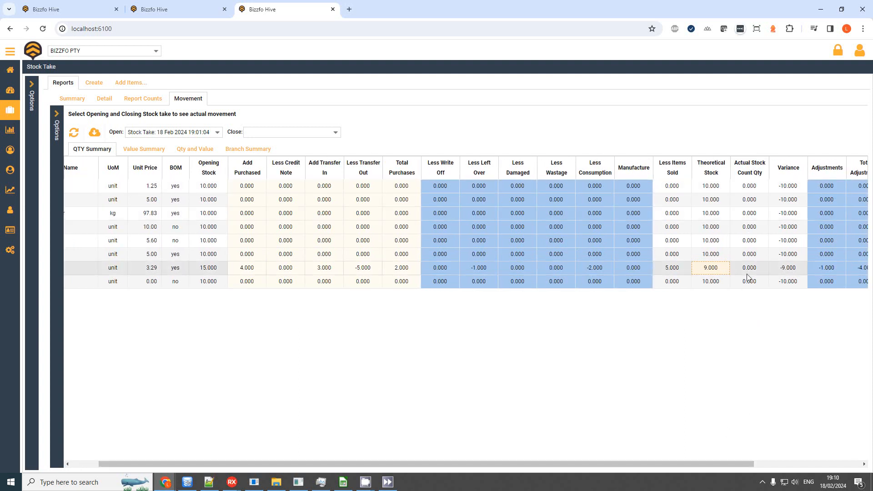
pyautogui.moveTo(746, 465); pyautogui.dragTo(718, 464)
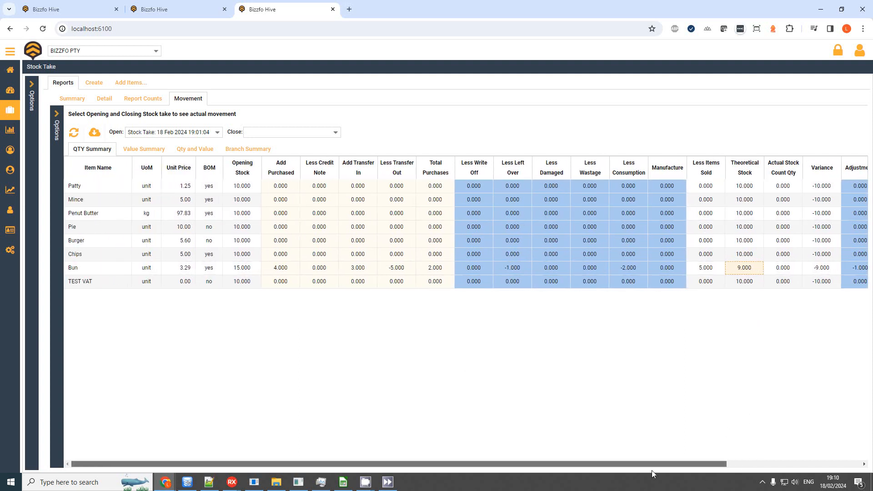
# Set the closing stock take to "Stock Take: 18 Feb 2024 19:06:51", refresh the movement report and check its variance and adjustment columns.
pyautogui.click(336, 132)
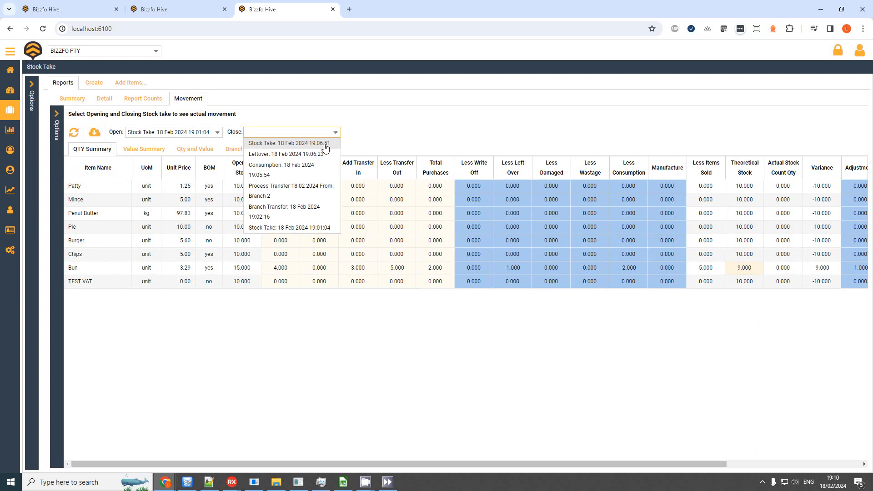
pyautogui.click(323, 144)
pyautogui.click(74, 133)
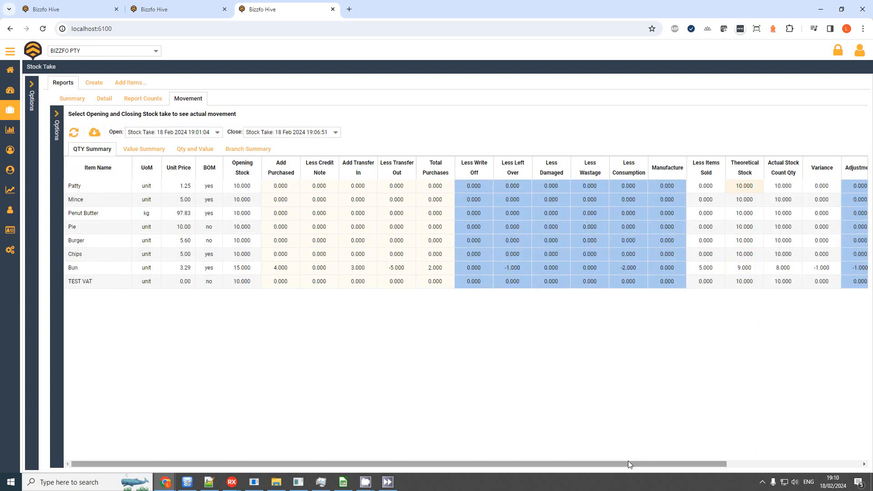
pyautogui.moveTo(596, 462); pyautogui.dragTo(729, 464)
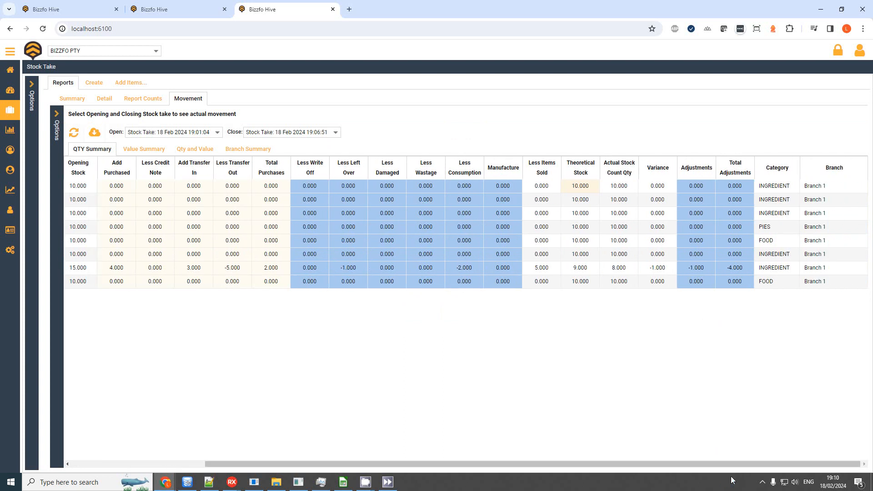
# Examine Bun's theoretical stock, actual count, variance and adjustments in the movement quantity summary.
pyautogui.click(583, 271)
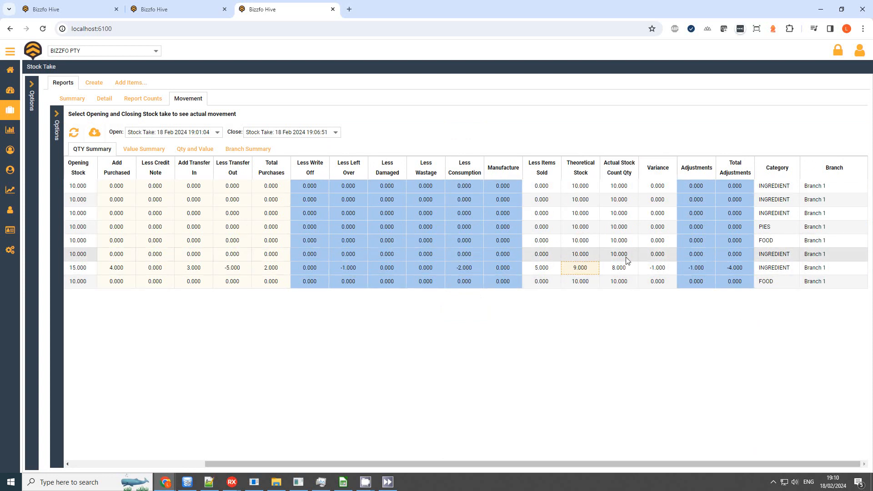
pyautogui.click(626, 269)
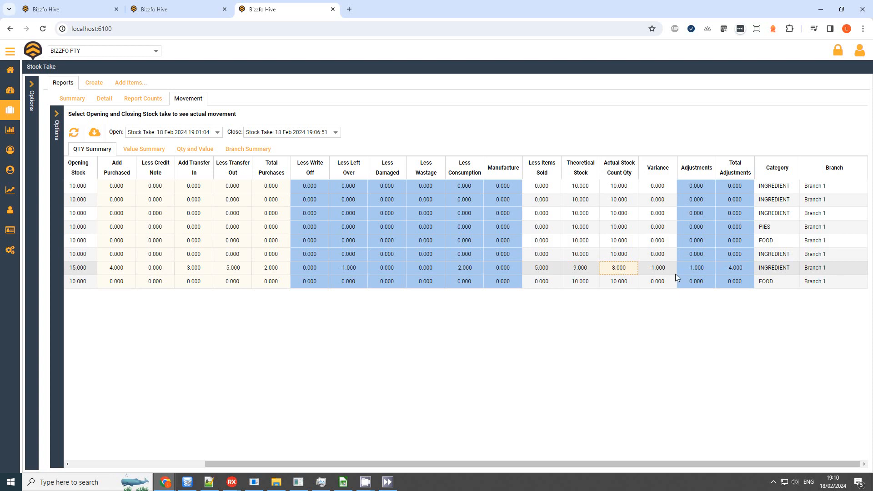
pyautogui.click(662, 273)
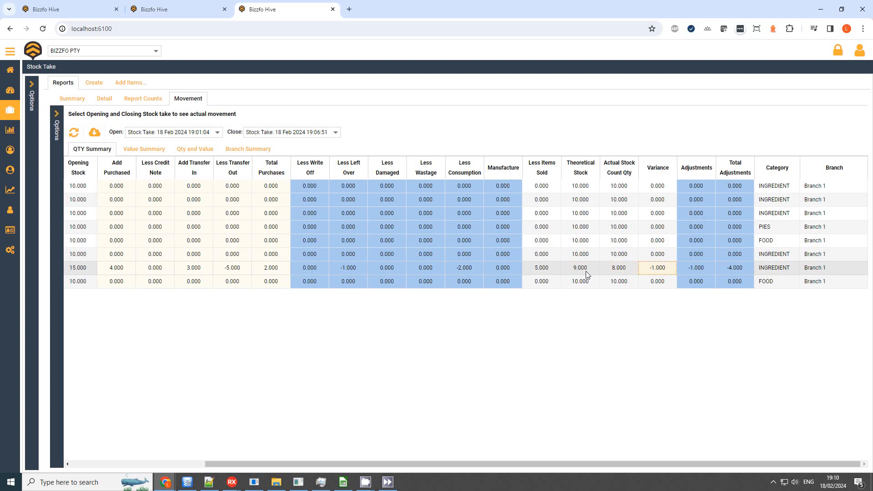
pyautogui.click(585, 271)
pyautogui.click(659, 272)
pyautogui.click(698, 272)
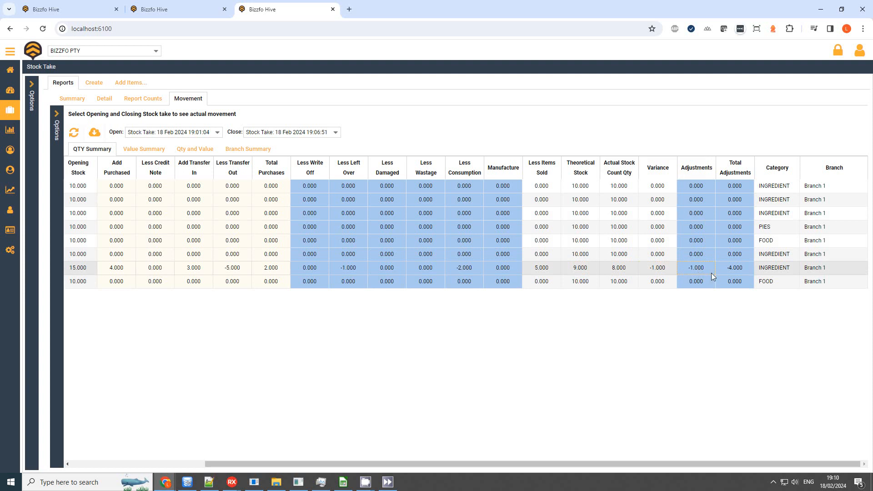
pyautogui.moveTo(539, 463); pyautogui.dragTo(350, 461)
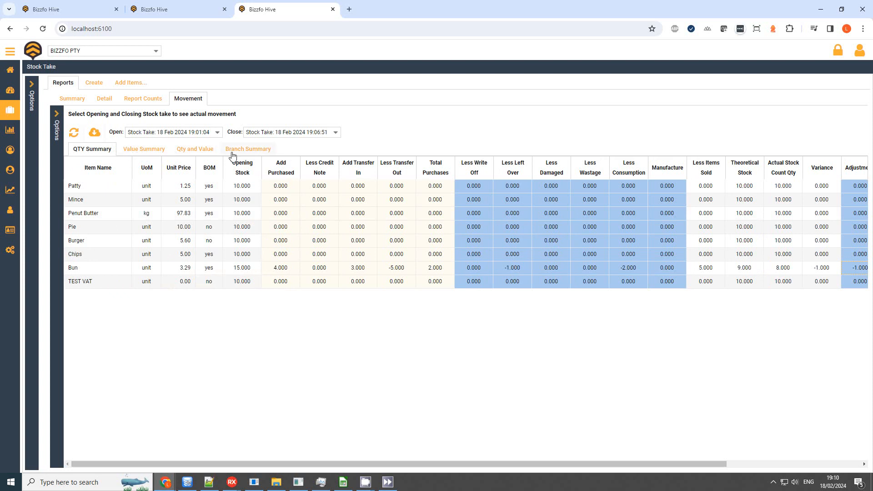
# Review the value summary of the stock movement across all columns, through to total adjustments.
pyautogui.click(145, 149)
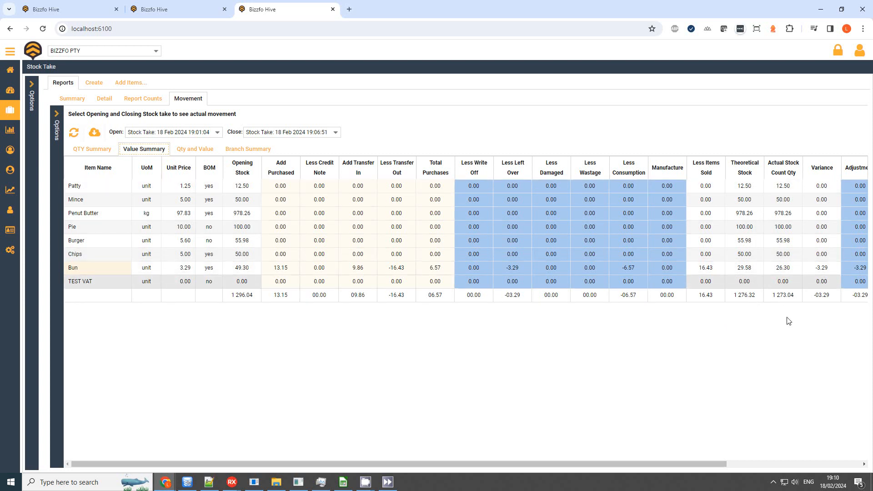
pyautogui.moveTo(694, 464); pyautogui.dragTo(781, 470)
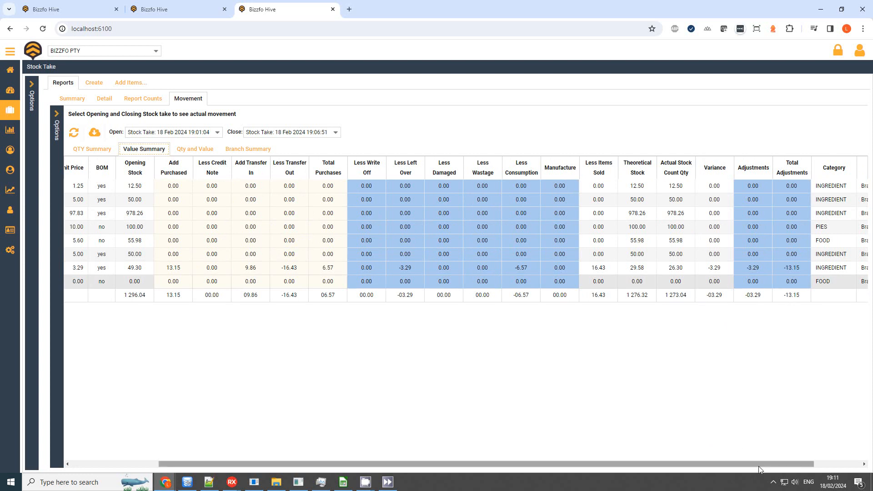
pyautogui.moveTo(759, 466); pyautogui.dragTo(495, 461)
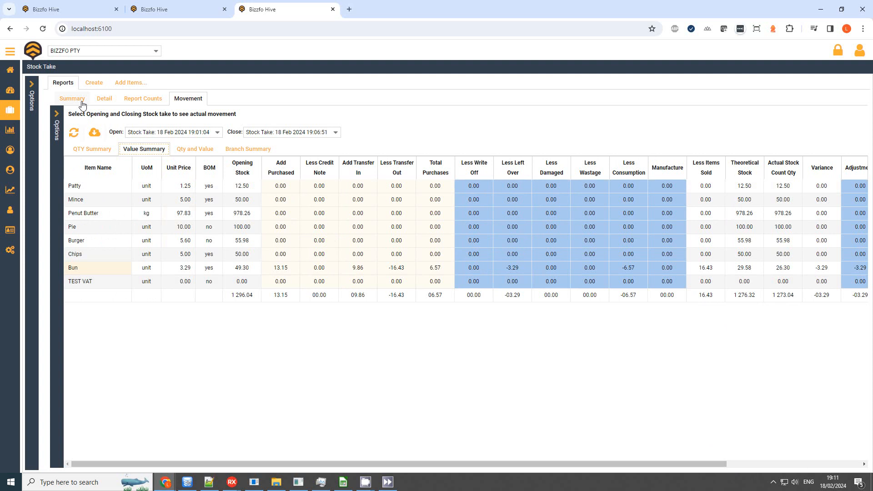
# Return to the stock take summary and filter the listed reports by type Consumption.
pyautogui.click(10, 51)
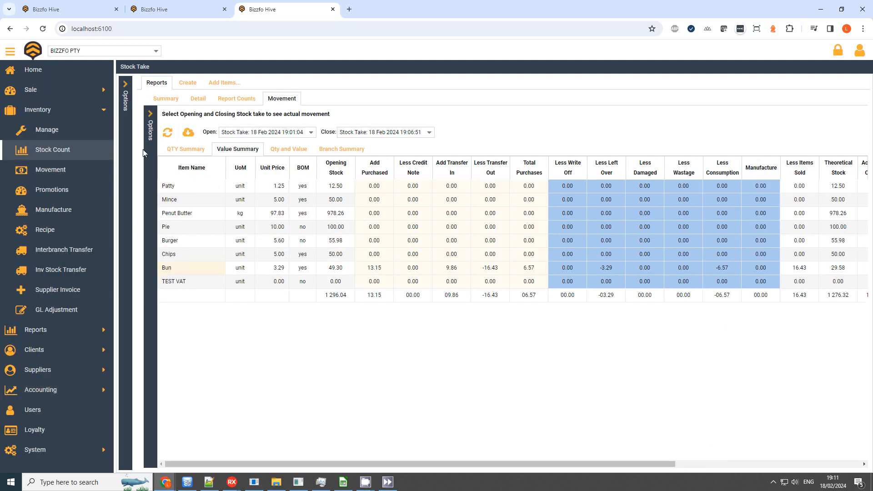
pyautogui.click(301, 120)
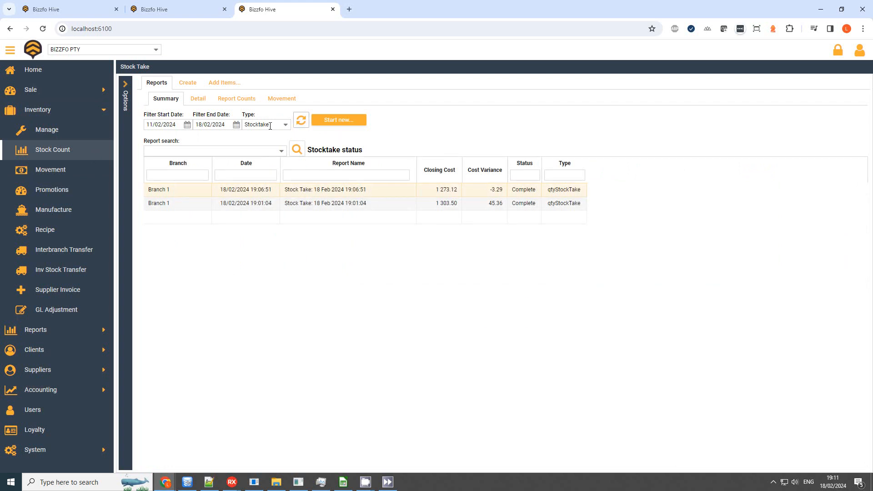
pyautogui.click(286, 124)
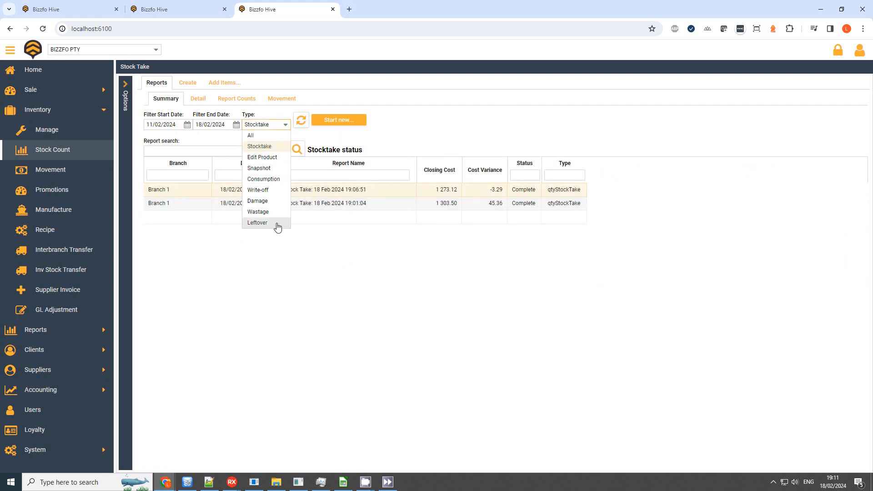
pyautogui.click(276, 180)
pyautogui.click(390, 190)
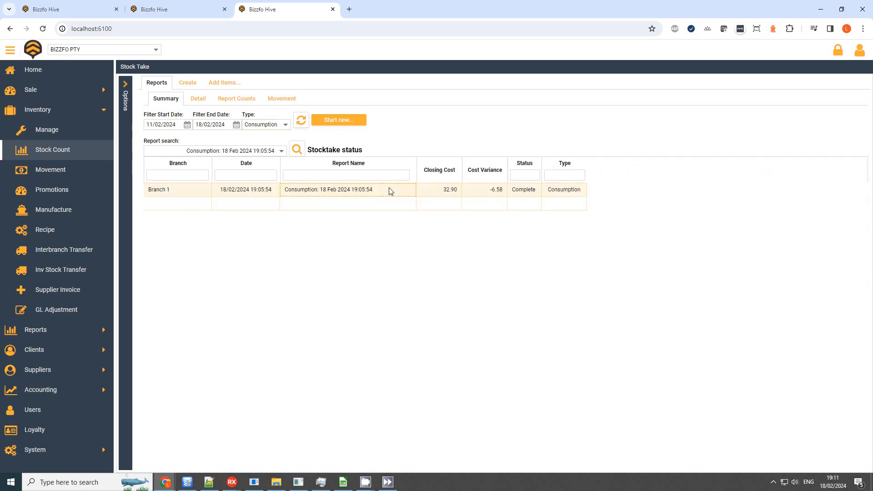
# Set the report type filter to All and examine the types of the listed stock reports.
pyautogui.click(286, 125)
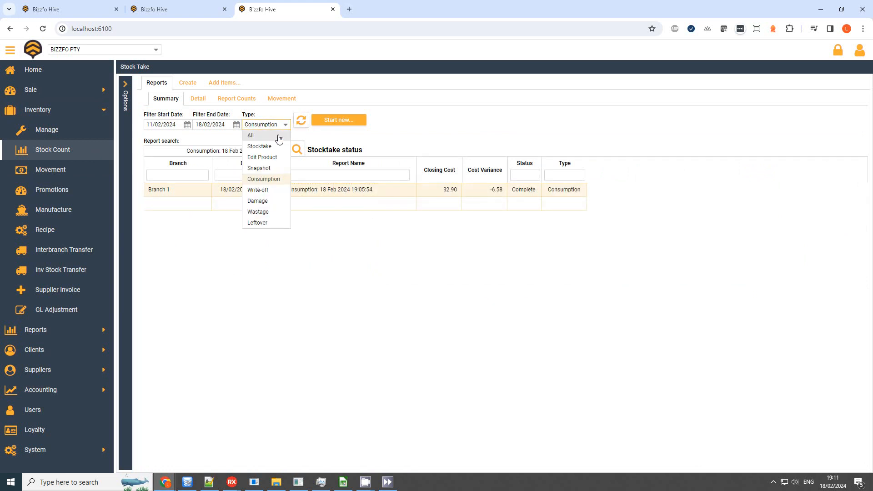
pyautogui.click(278, 136)
pyautogui.click(533, 193)
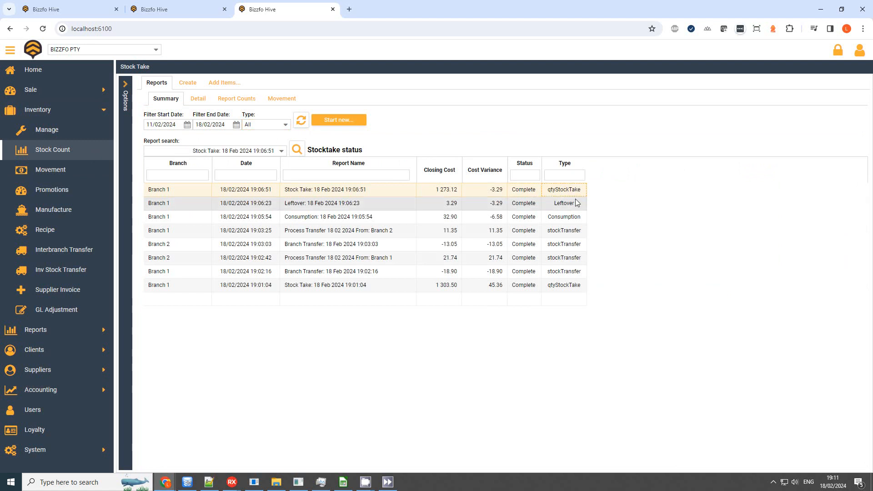
pyautogui.click(568, 218)
pyautogui.click(577, 285)
# View the item details of "Consumption: 18 Feb 2024 19:05:54", then return to the report summary.
pyautogui.click(579, 219)
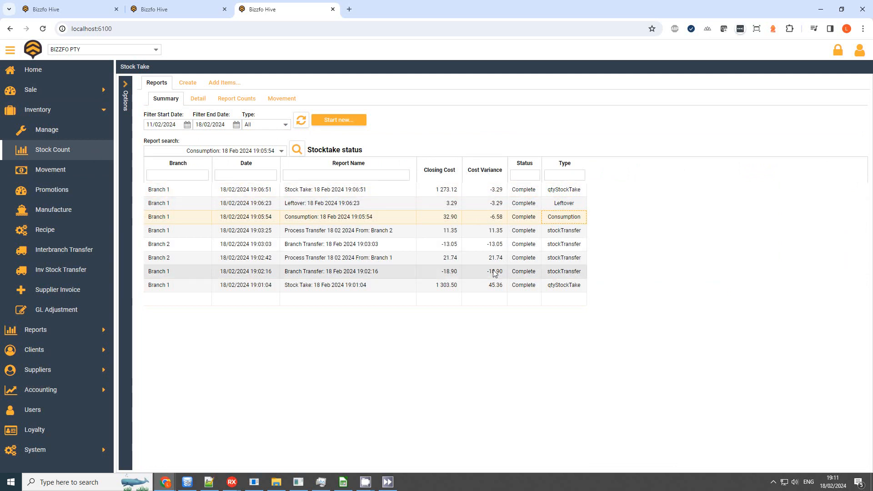
pyautogui.click(302, 147)
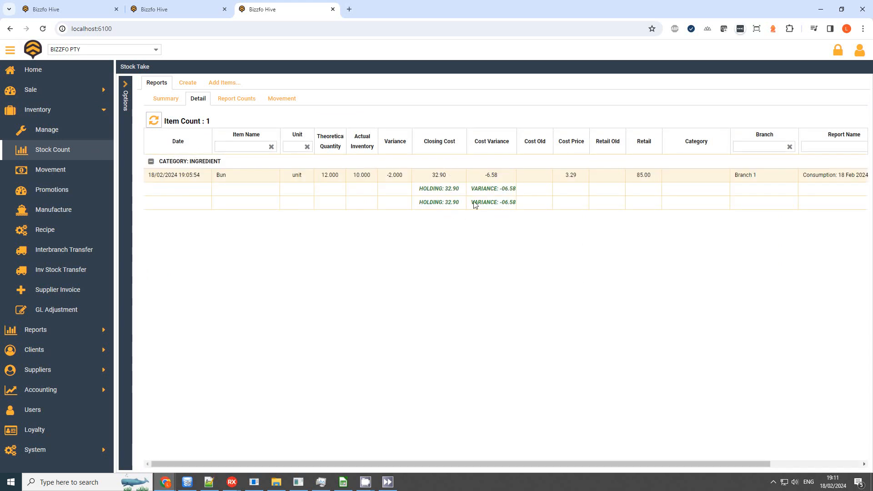
pyautogui.click(175, 98)
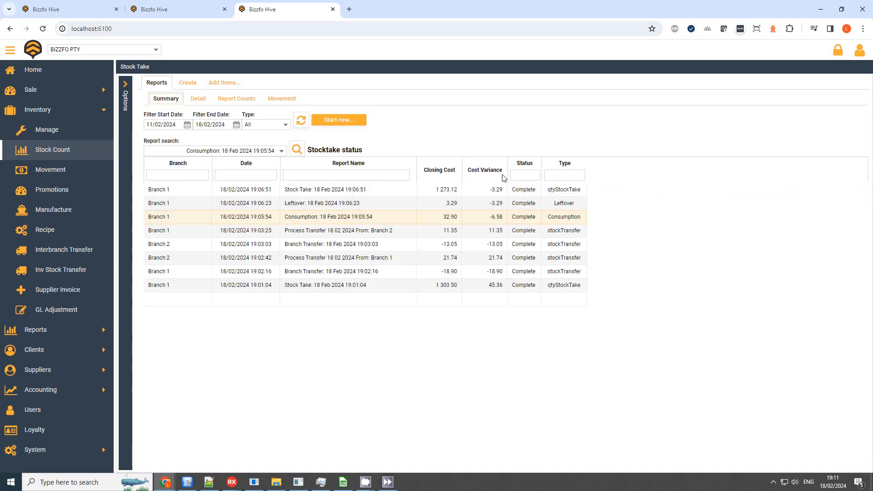
# Open the item details of "Stock Take: 18 Feb 2024 19:06:51" and leave only the INGREDIENT category expanded.
pyautogui.click(345, 189)
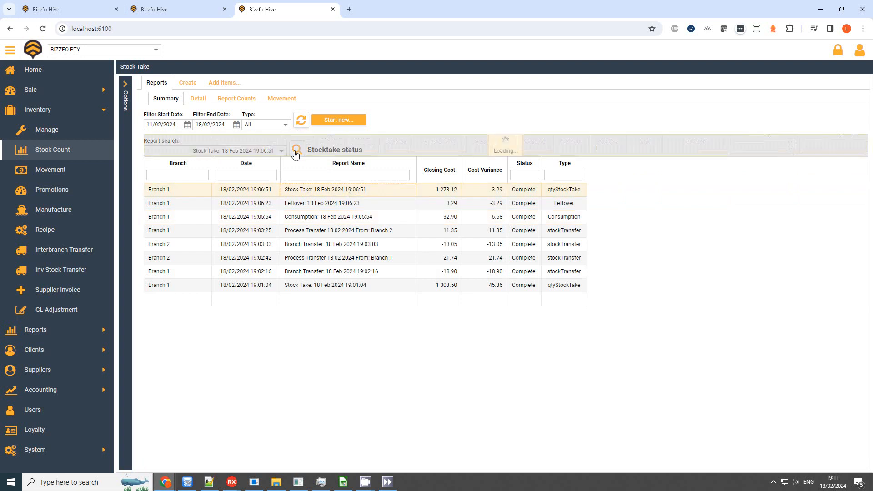
pyautogui.click(296, 151)
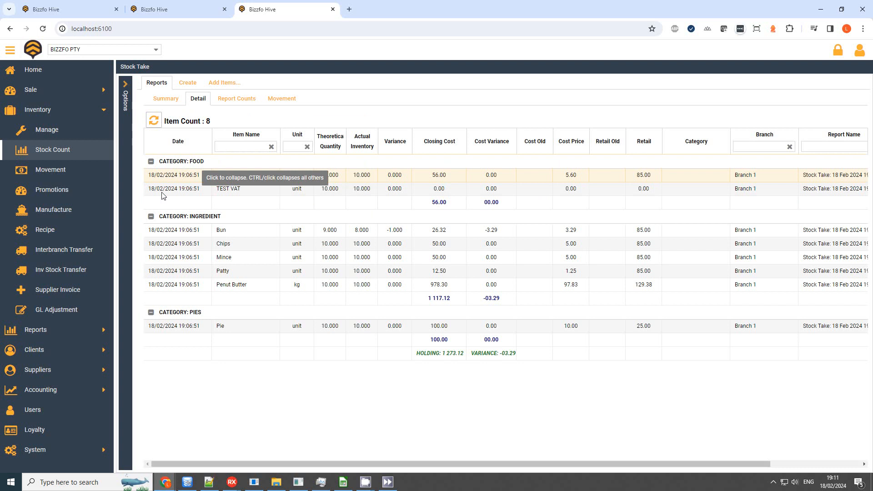
pyautogui.click(151, 161)
pyautogui.click(151, 190)
pyautogui.click(151, 218)
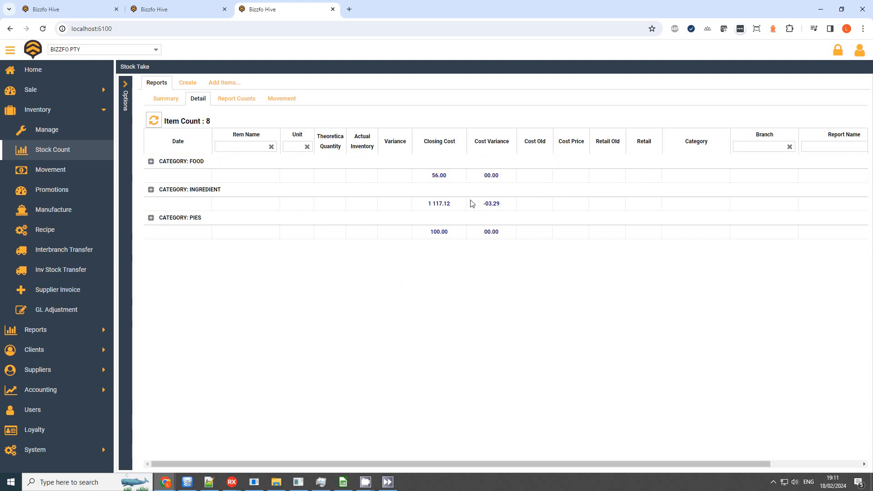
pyautogui.click(152, 190)
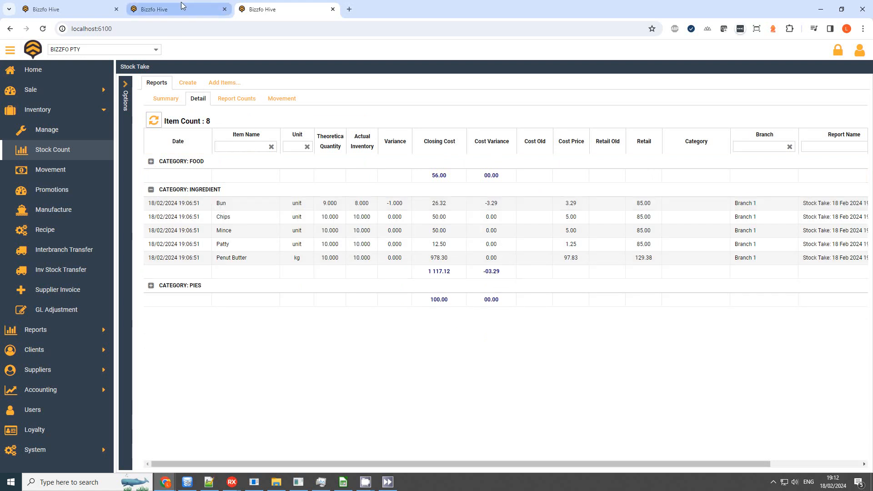
# Load the movement report from "Stock Take: 18 Feb 2024 19:01:04" to "Stock Take: 18 Feb 2024 19:06:51" with the options panels collapsed.
pyautogui.click(126, 89)
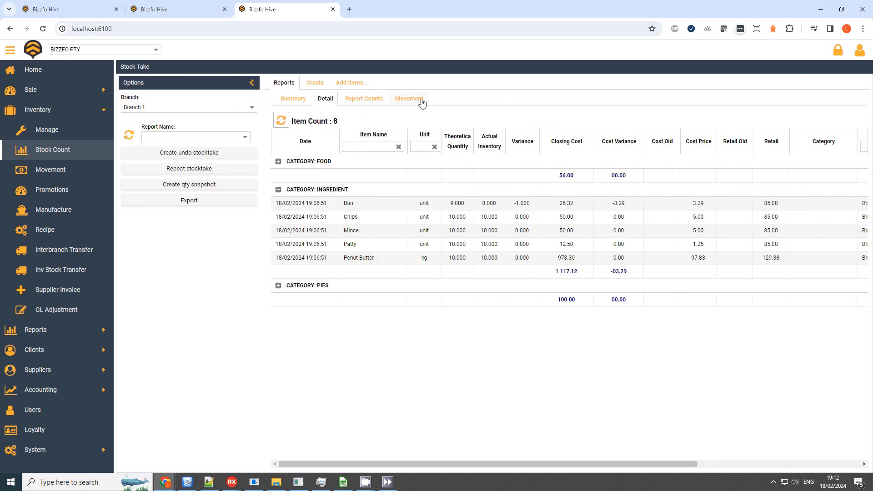
pyautogui.click(409, 104)
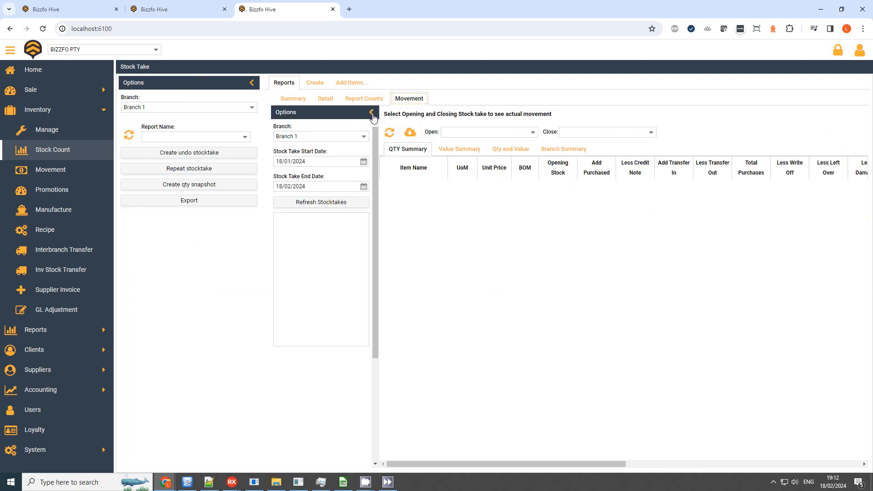
pyautogui.click(372, 113)
pyautogui.click(252, 84)
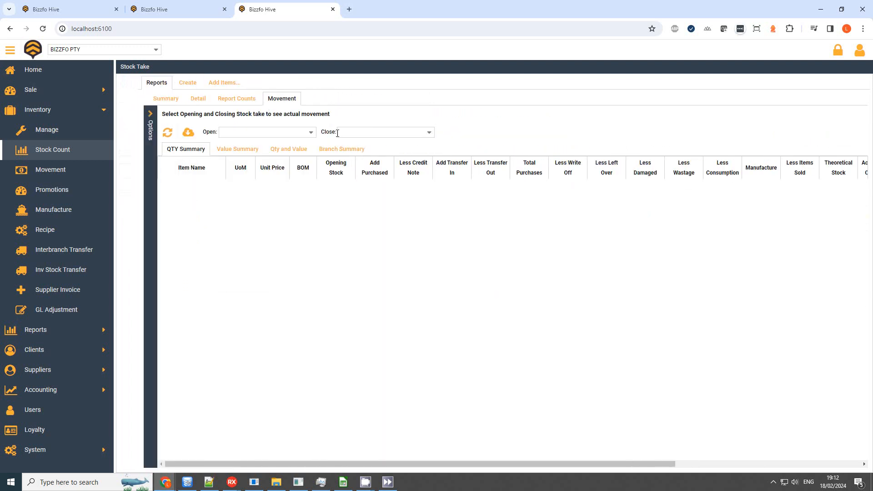
pyautogui.click(311, 132)
pyautogui.click(288, 145)
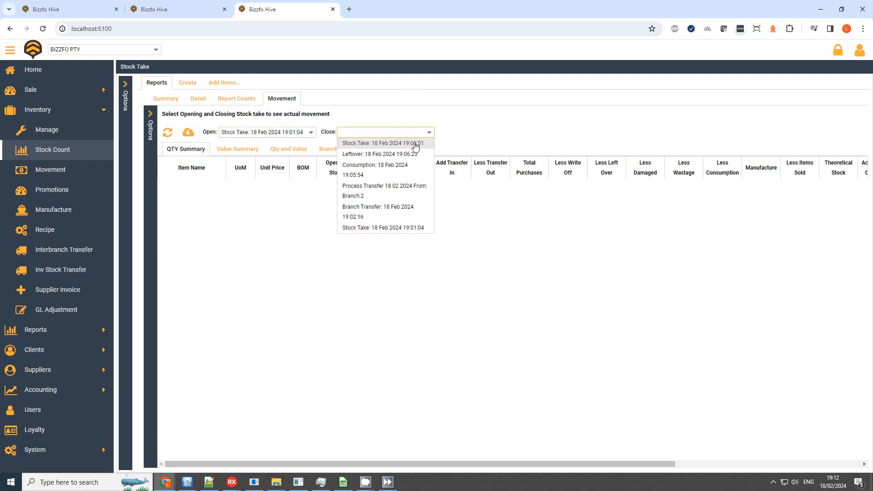
pyautogui.click(415, 143)
pyautogui.click(171, 135)
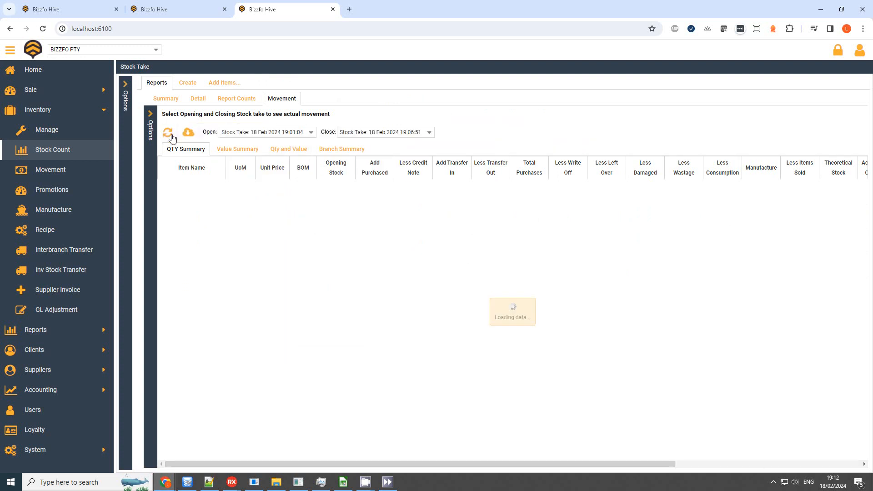
# Compare the stock take summary and item details with the movement report, ending on the movement report.
pyautogui.click(200, 101)
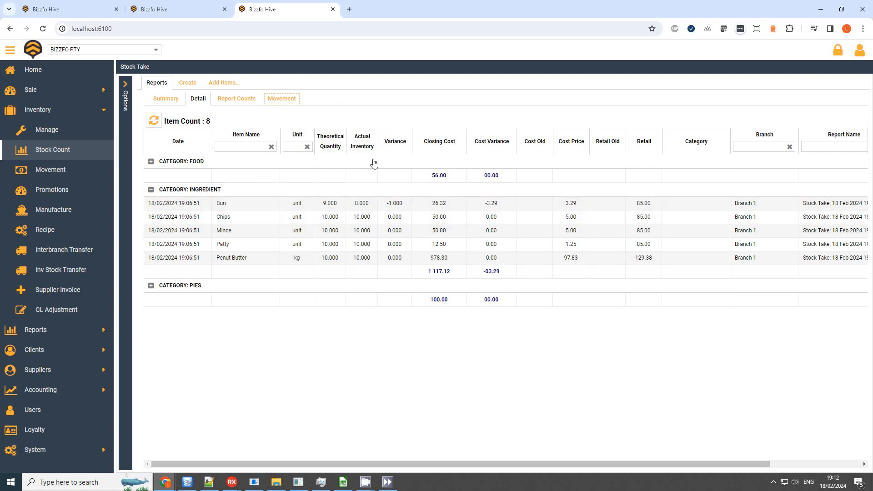
pyautogui.click(287, 101)
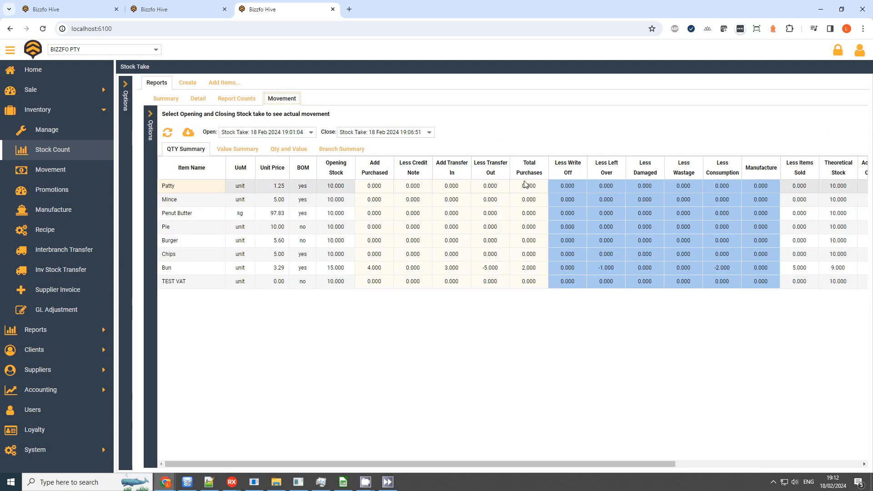
pyautogui.moveTo(507, 463); pyautogui.dragTo(486, 475)
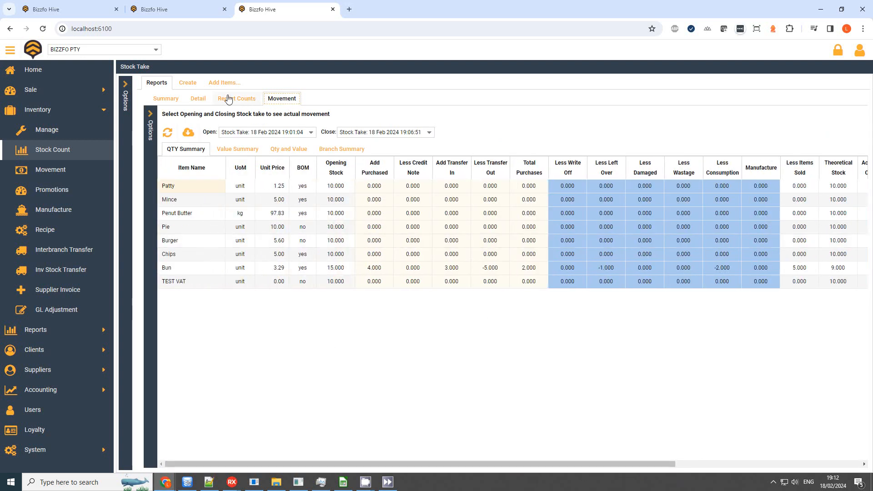
pyautogui.click(177, 99)
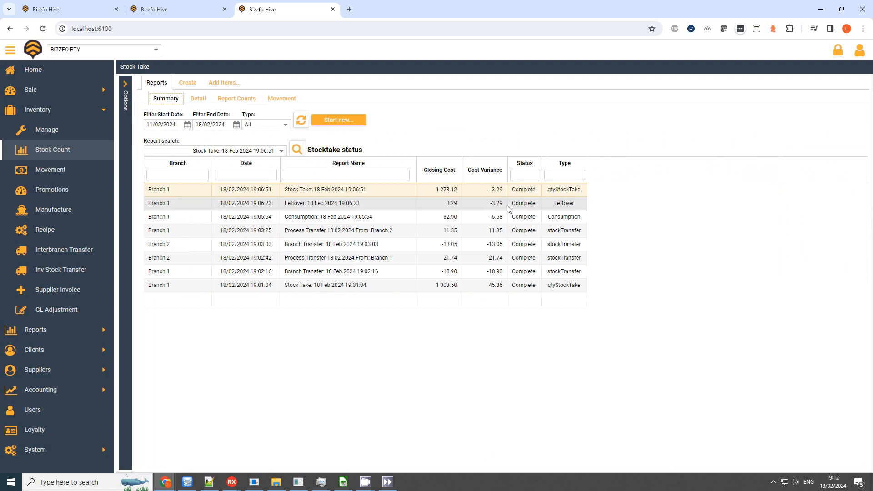
pyautogui.click(202, 106)
pyautogui.click(281, 98)
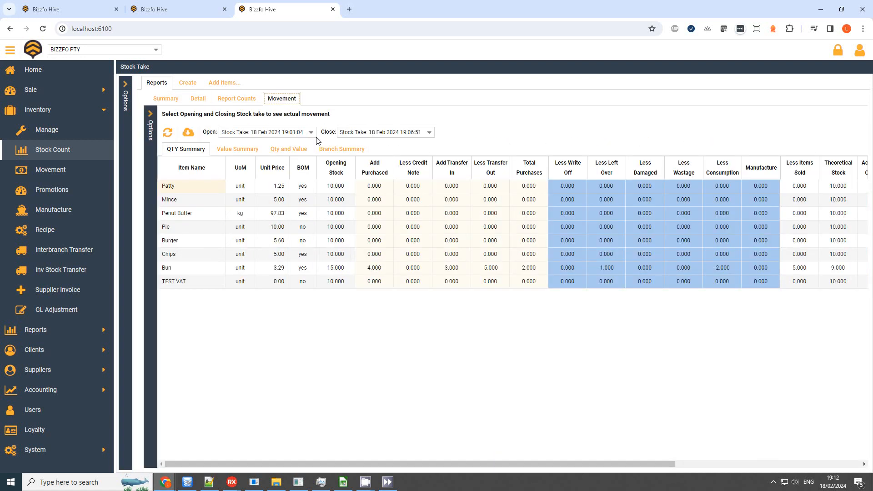
# Reselect the 19:01:04 opening and 19:06:51 closing stock takes and review all columns of the movement quantity summary.
pyautogui.click(302, 131)
pyautogui.click(302, 142)
pyautogui.click(430, 132)
pyautogui.click(415, 144)
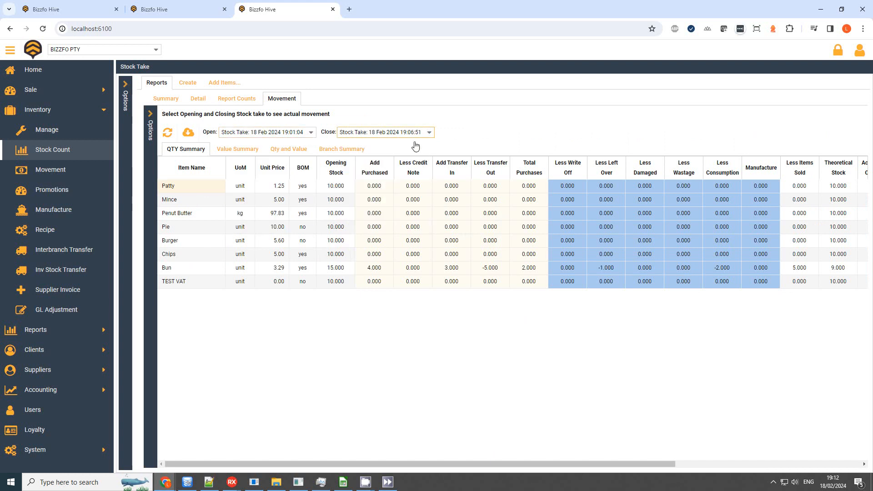
pyautogui.click(187, 135)
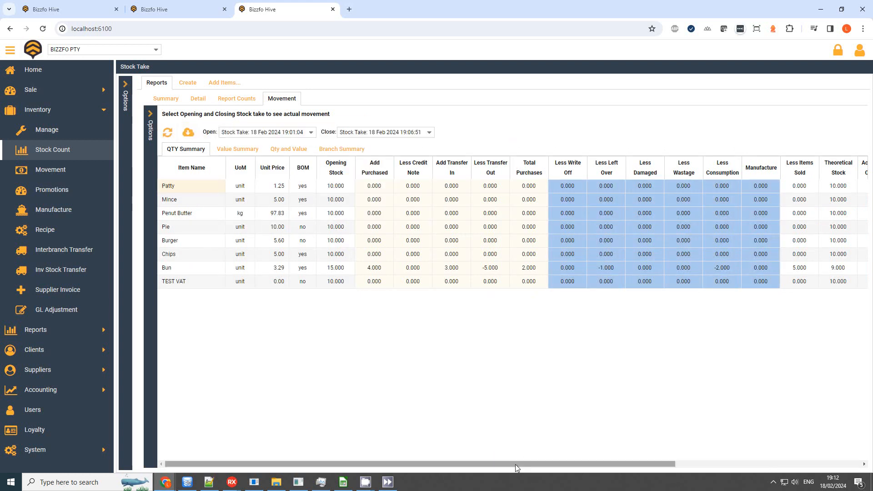
pyautogui.moveTo(550, 469); pyautogui.dragTo(773, 472)
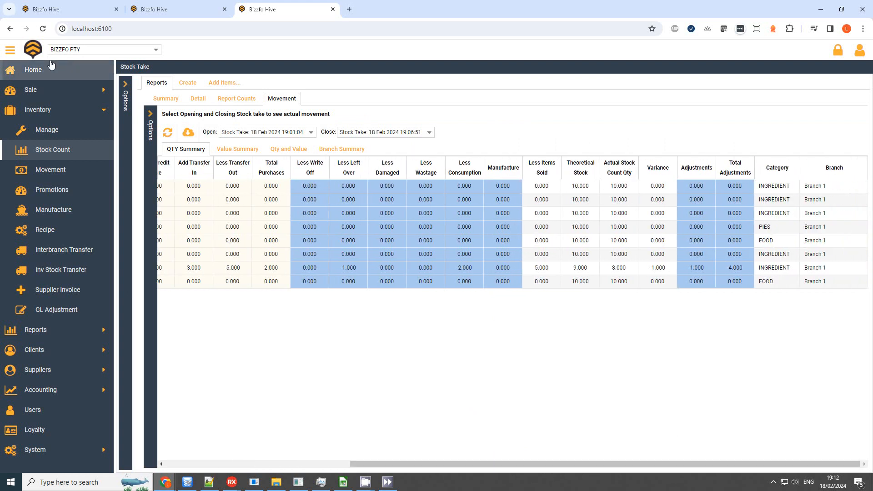
pyautogui.moveTo(406, 465); pyautogui.dragTo(162, 463)
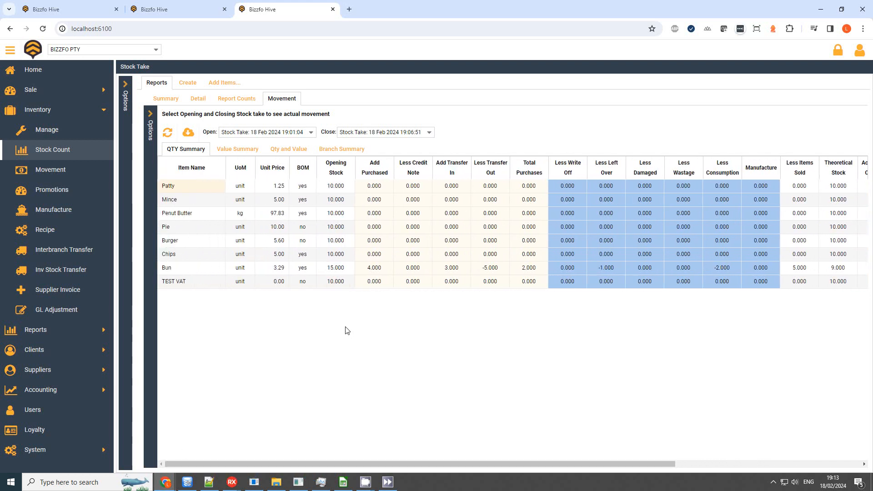